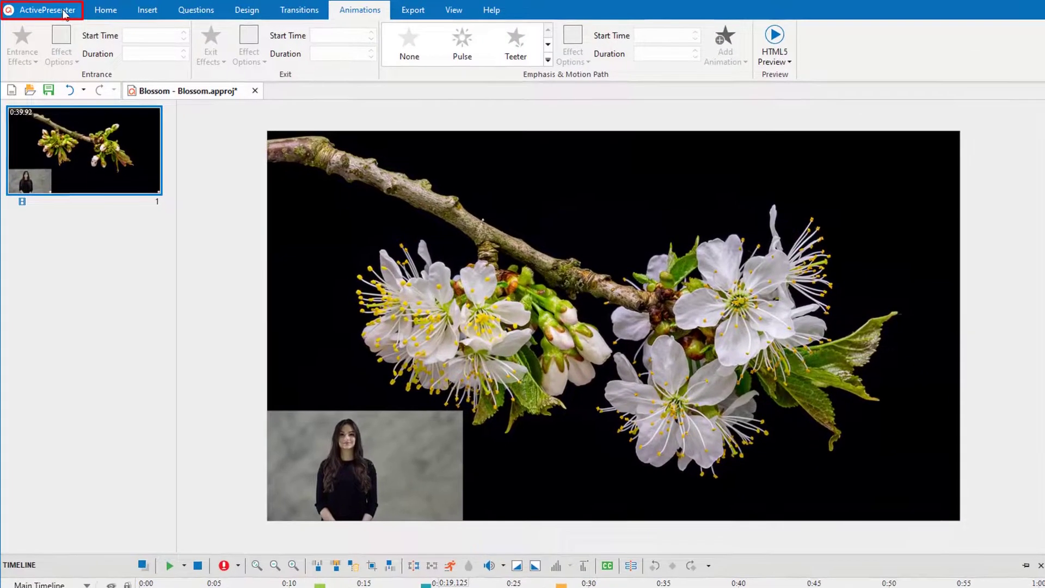
Check the Quick Access Toolbar hotkeys for Open, Save and Undo in Preferences, then cancel
{"action": "left_click", "coordinate": [52, 11]}
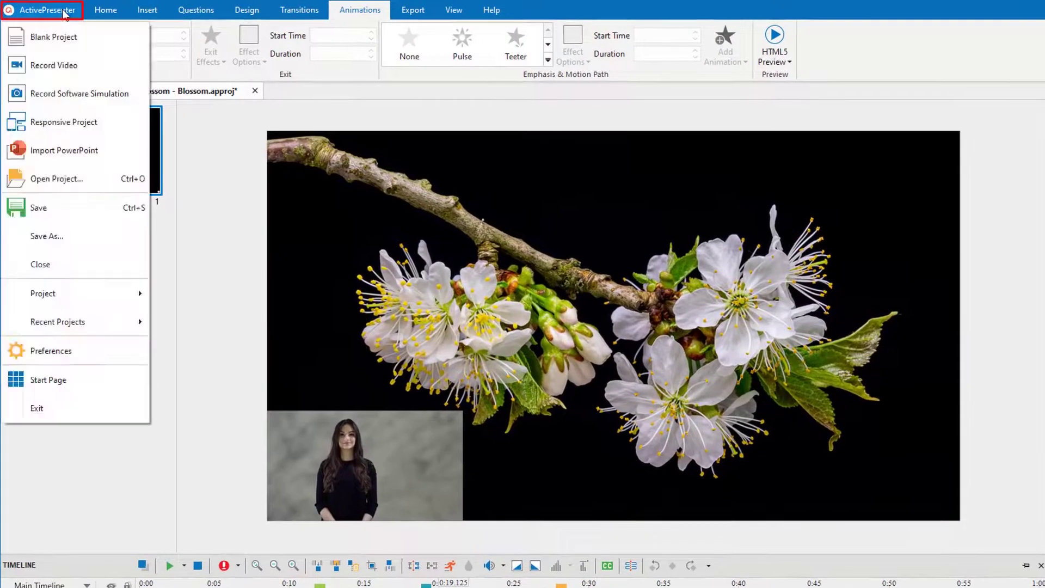
{"action": "left_click", "coordinate": [99, 350]}
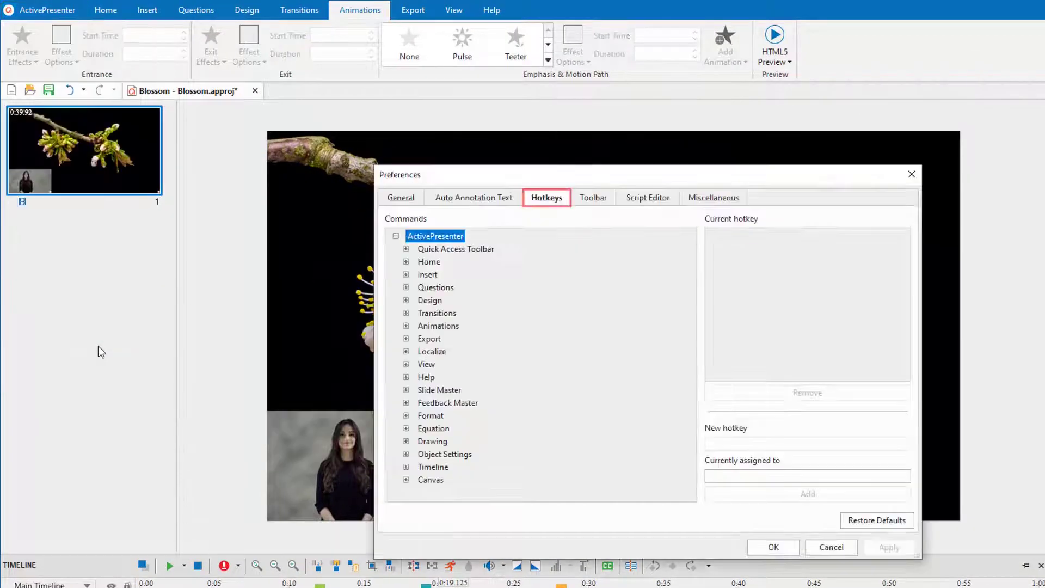
{"action": "left_click", "coordinate": [406, 249]}
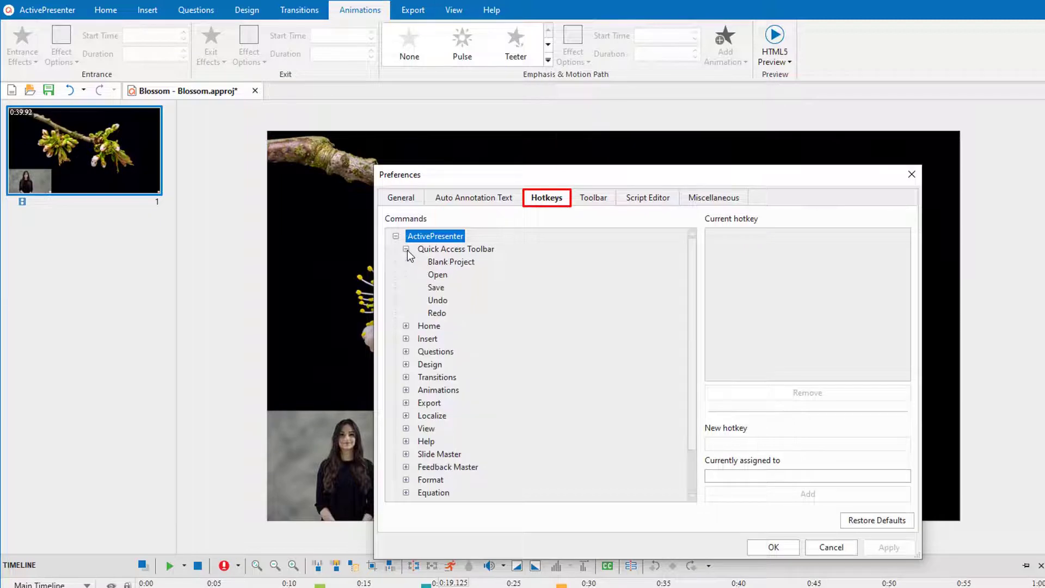
{"action": "left_click", "coordinate": [439, 277]}
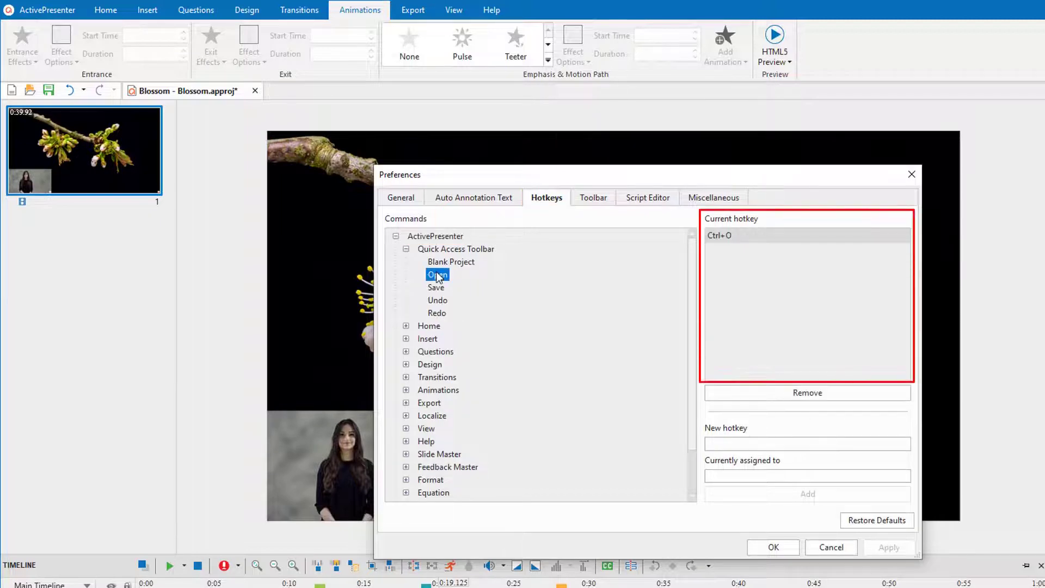
{"action": "left_click", "coordinate": [443, 288]}
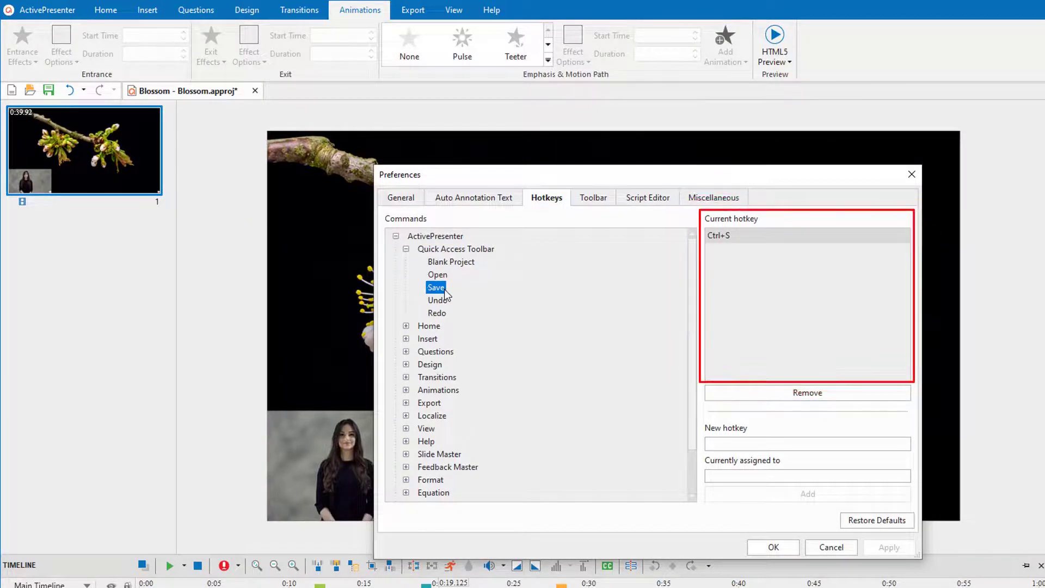
{"action": "left_click", "coordinate": [441, 301]}
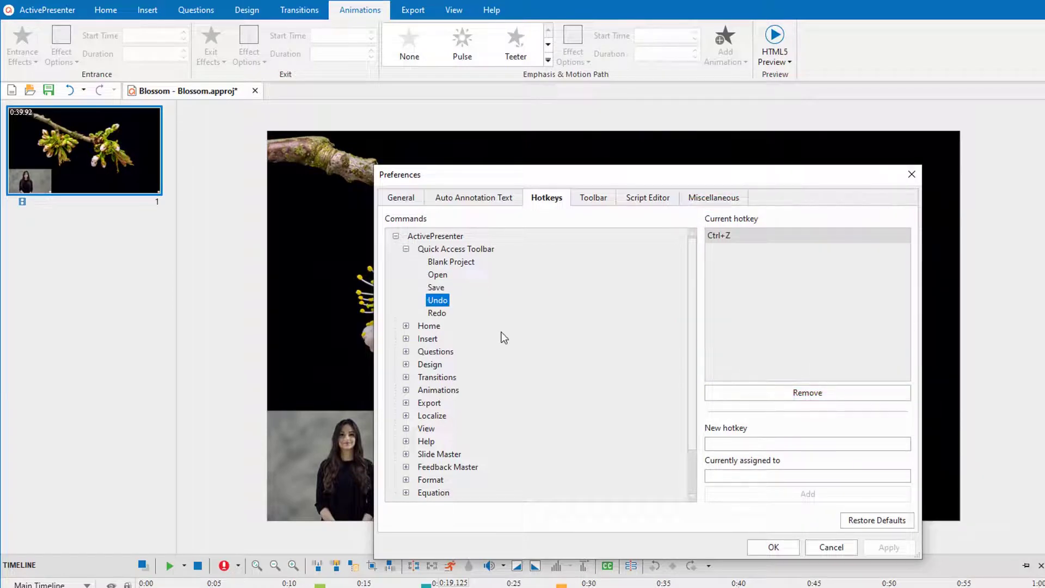
{"action": "left_click", "coordinate": [823, 548]}
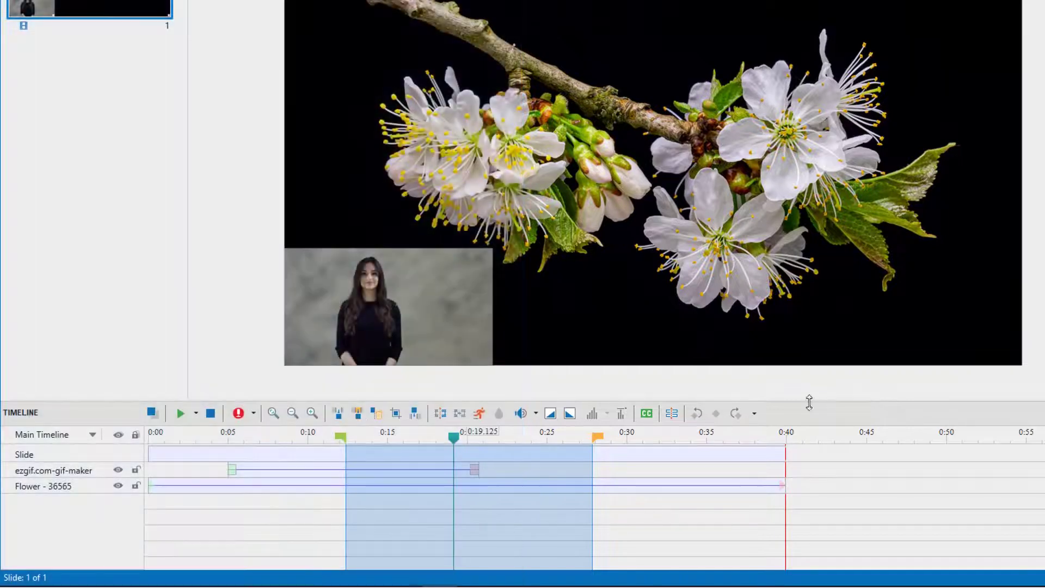
Collapse the marked range, jump the playhead to the start, then to the end at 0:39.920
{"action": "left_click", "coordinate": [454, 448]}
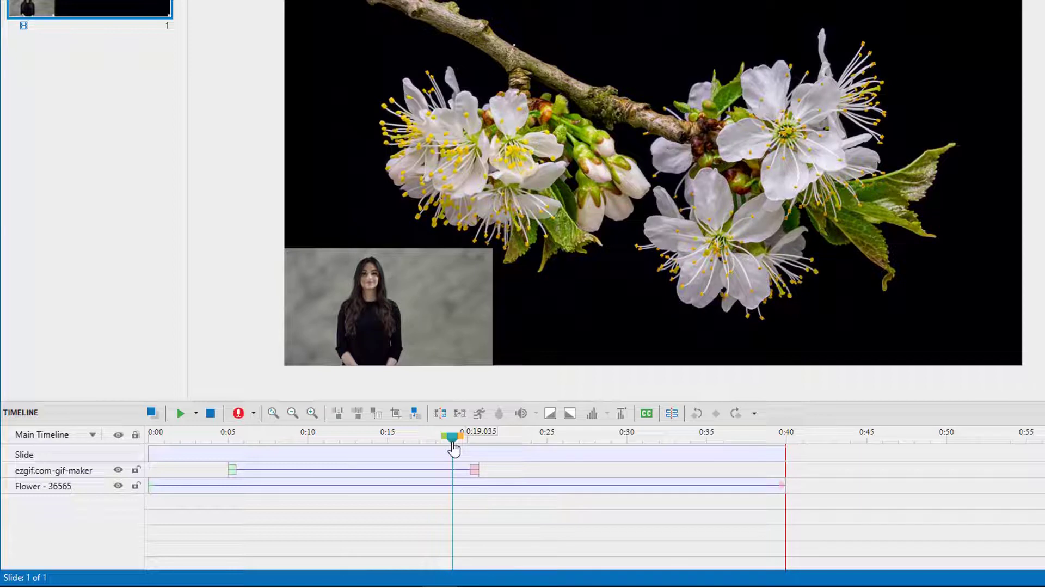
{"action": "key", "text": "Home"}
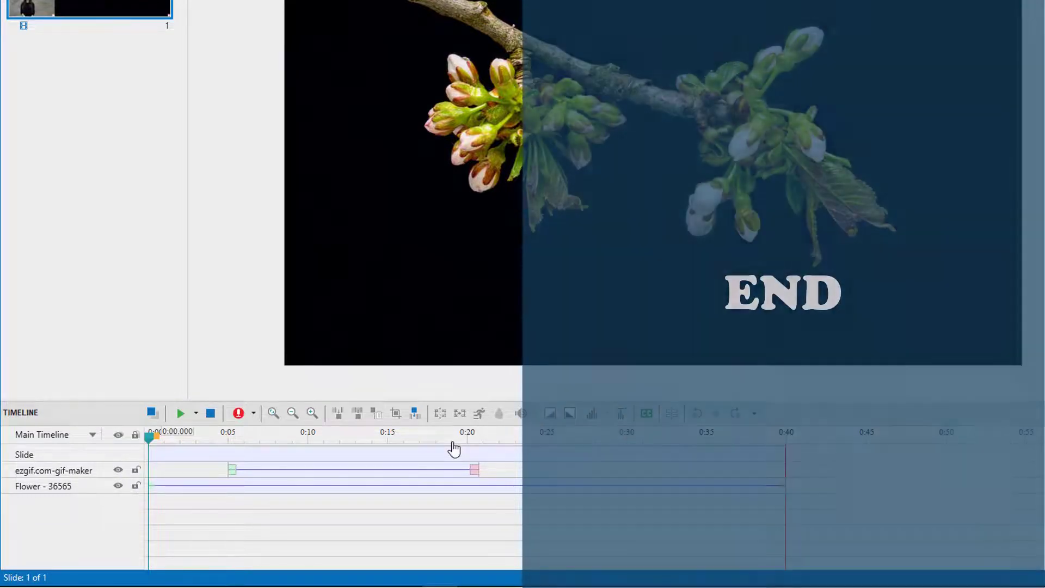
{"action": "key", "text": "End"}
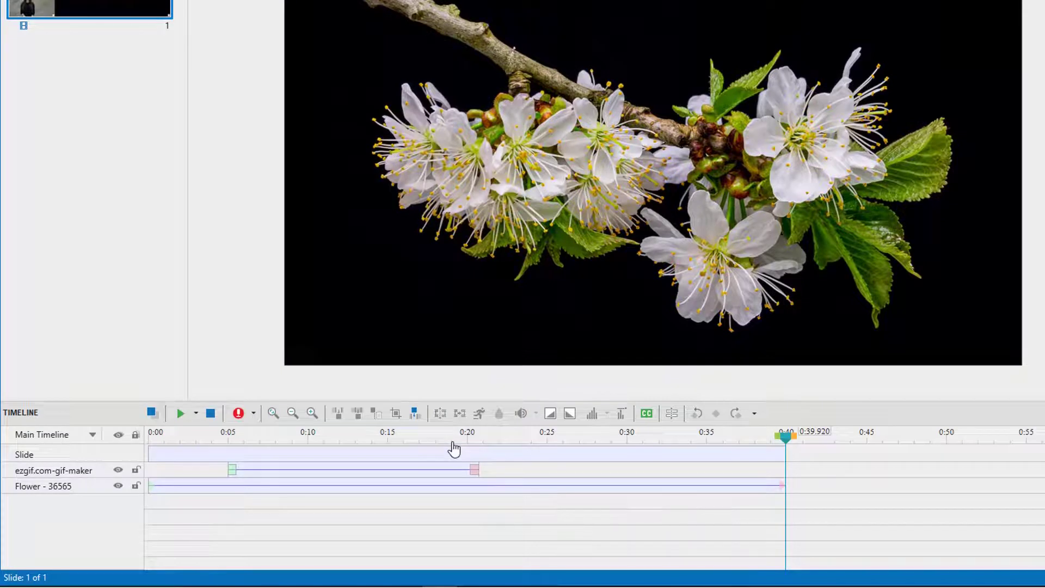
Play the slide, pause near 0:04.985, resume, and pause again at 0:09.173
{"action": "left_click", "coordinate": [181, 417]}
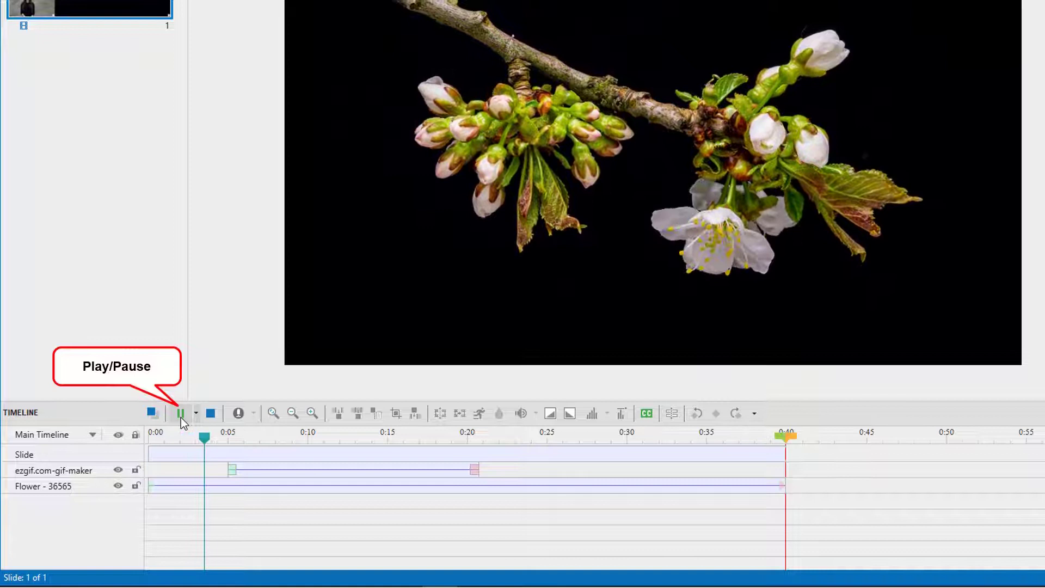
{"action": "left_click", "coordinate": [181, 417]}
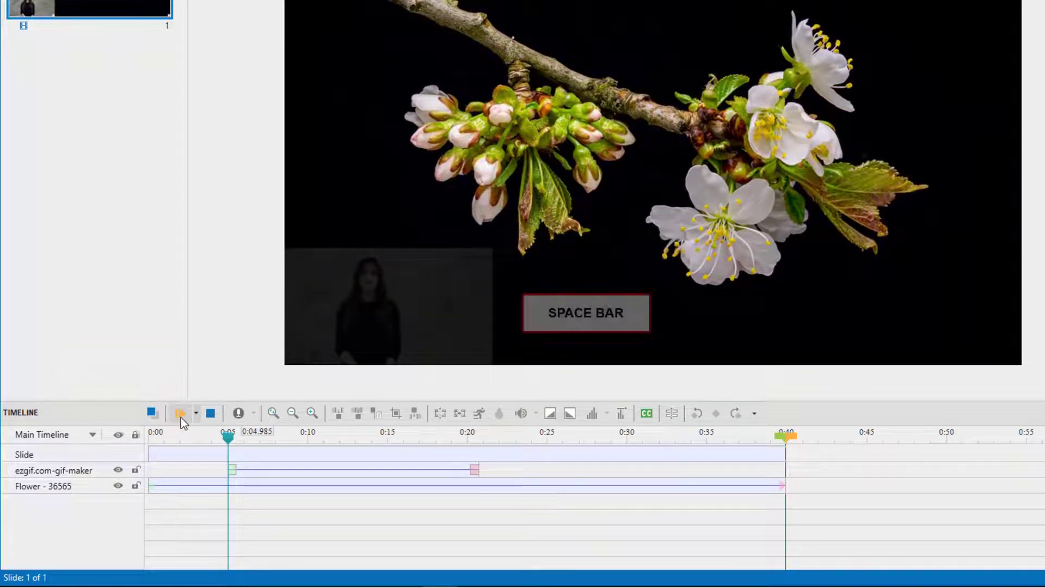
{"action": "key", "text": "space"}
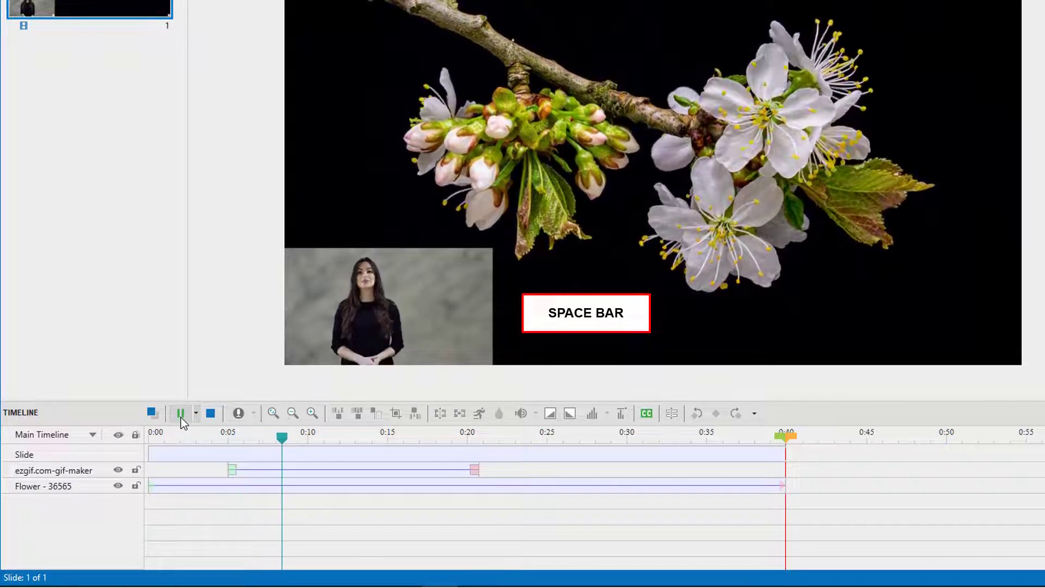
{"action": "key", "text": "space"}
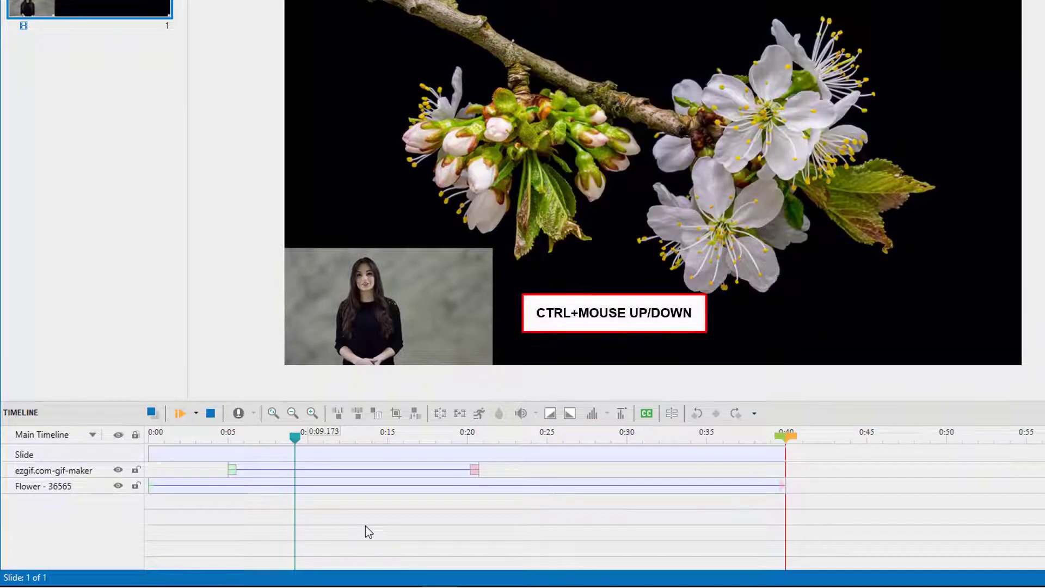
{"action": "scroll", "coordinate": [369, 532], "scroll_direction": "up", "scroll_amount": 5, "text": "ctrl"}
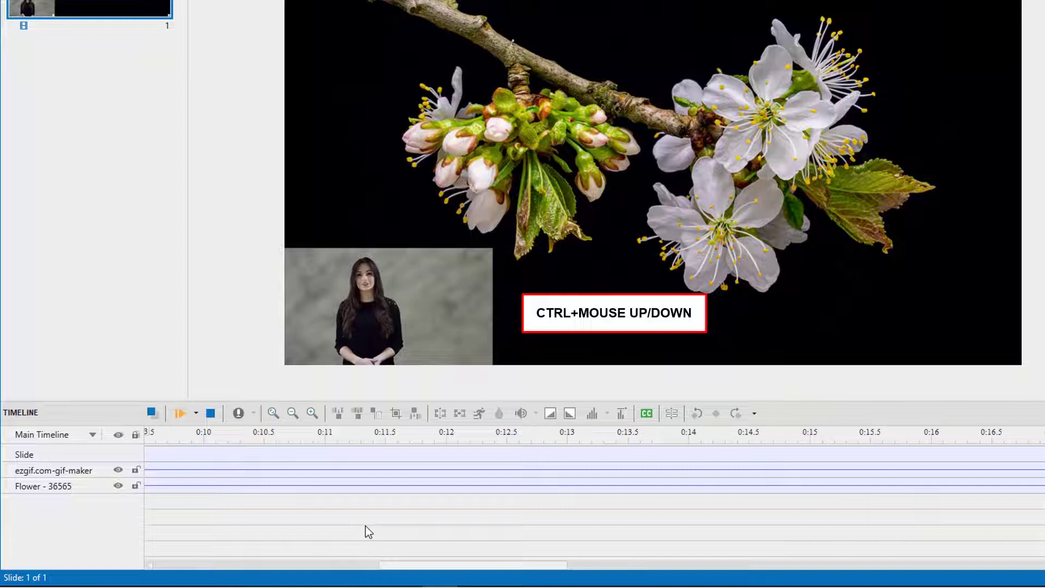
{"action": "scroll", "coordinate": [365, 526], "scroll_direction": "down", "scroll_amount": 3, "text": "ctrl"}
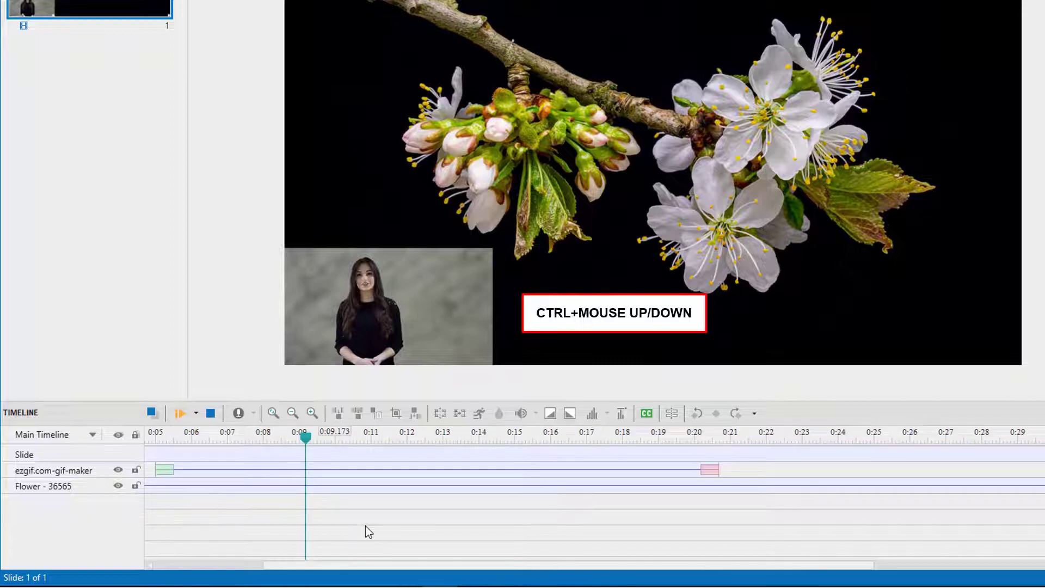
Step the playhead frame by frame to 0:09.259, then back to 0:09.039
{"action": "left_click_drag", "start_coordinate": [383, 567], "coordinate": [323, 570]}
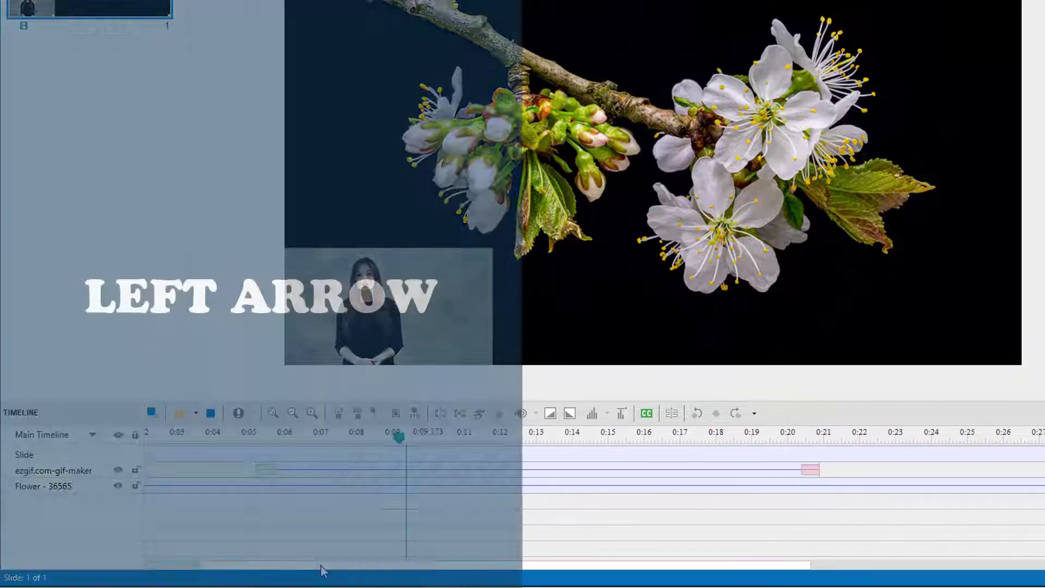
{"action": "key", "text": "Left"}
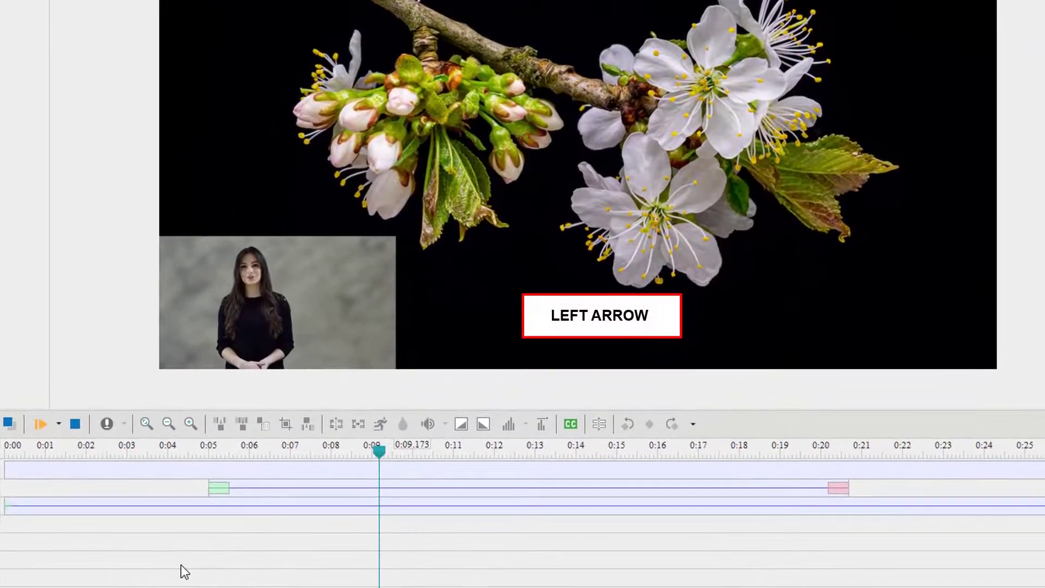
{"action": "key", "text": "Right"}
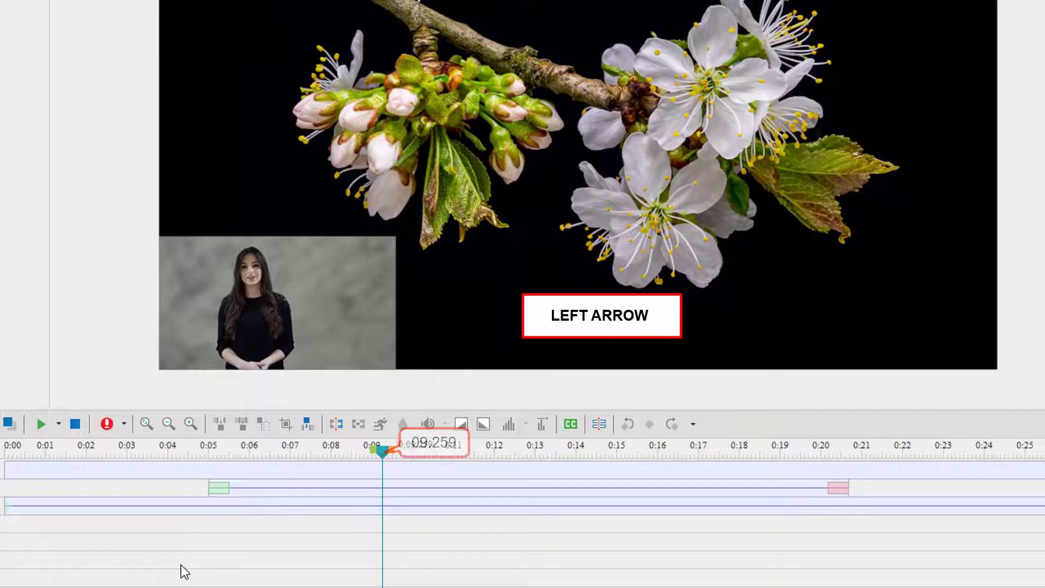
{"action": "key", "text": "Left"}
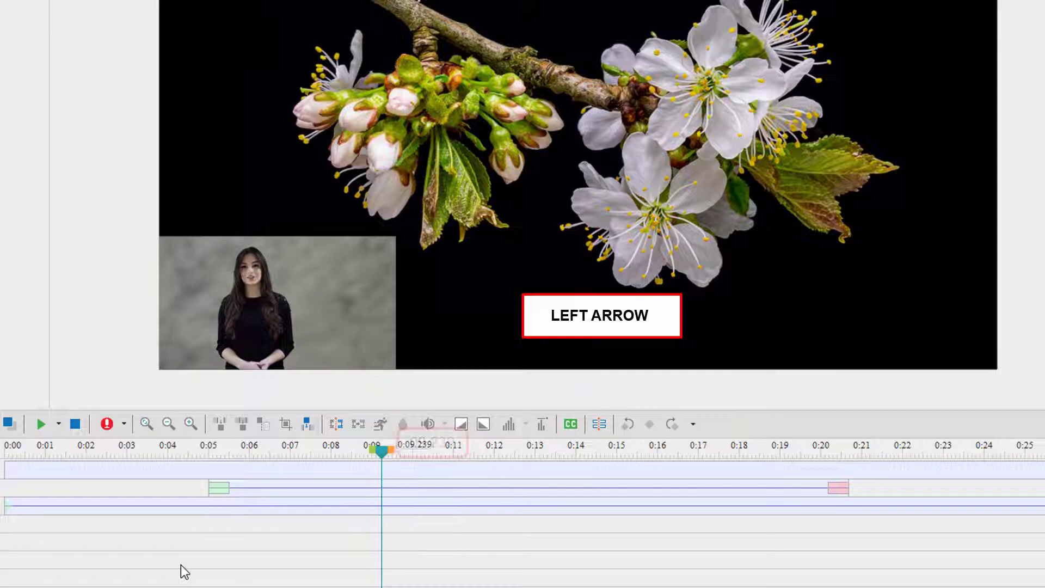
{"action": "key", "text": "Left"}
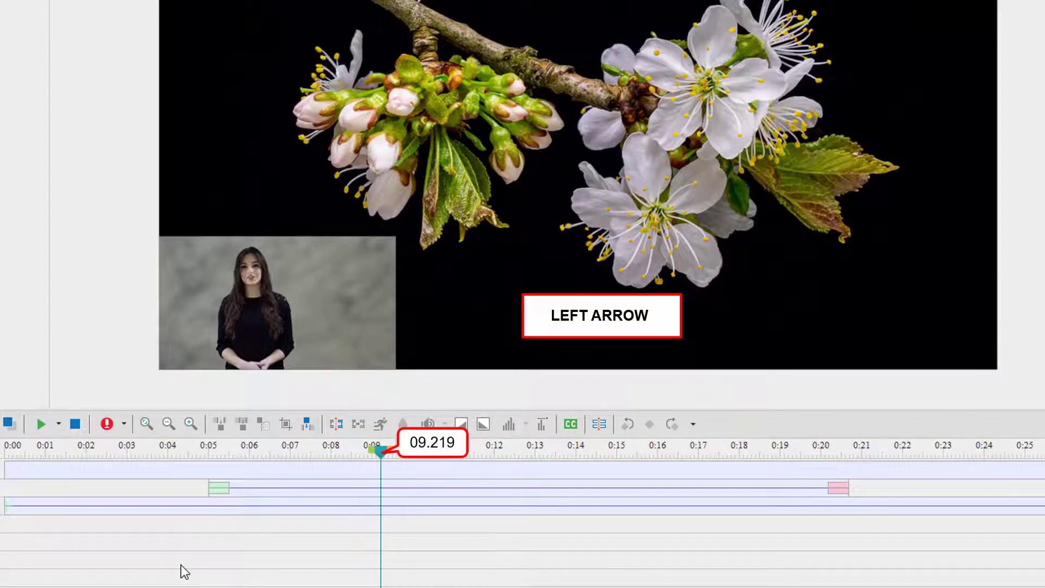
{"action": "key", "text": "Left"}
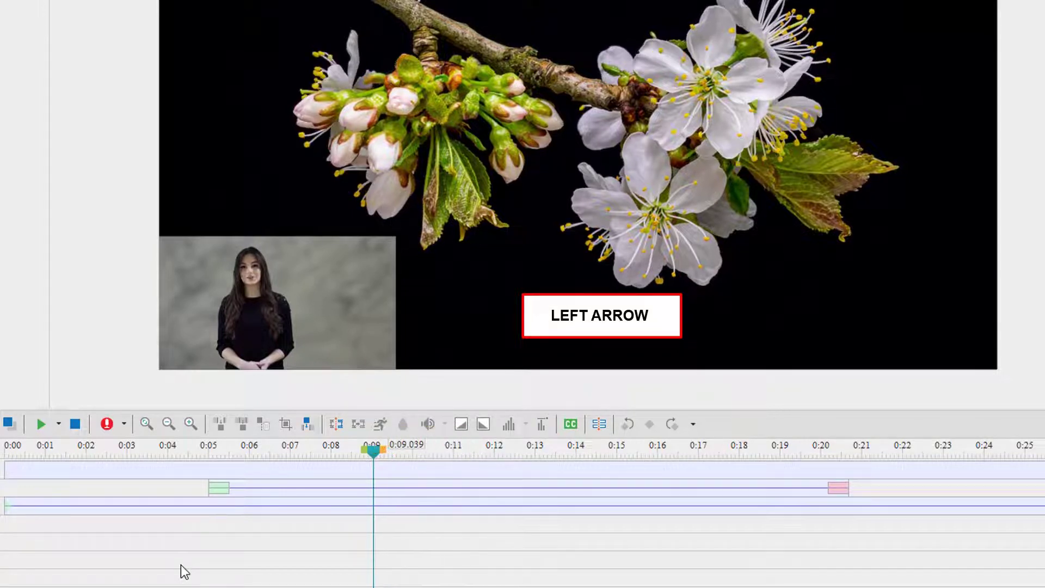
Nudge the presenter video clip's start earlier to 04.960
{"action": "left_click", "coordinate": [240, 488]}
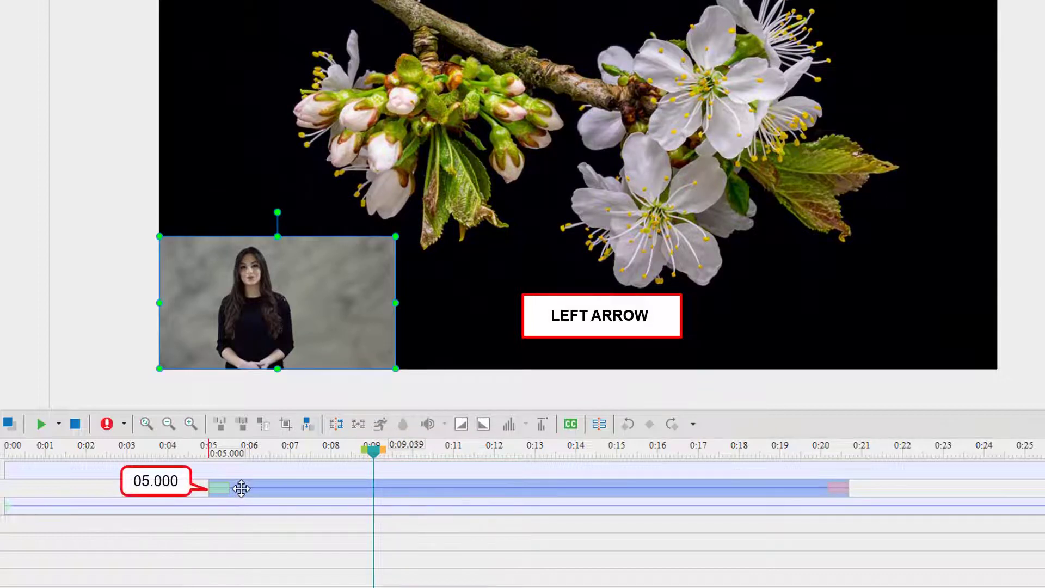
{"action": "key", "text": "Left"}
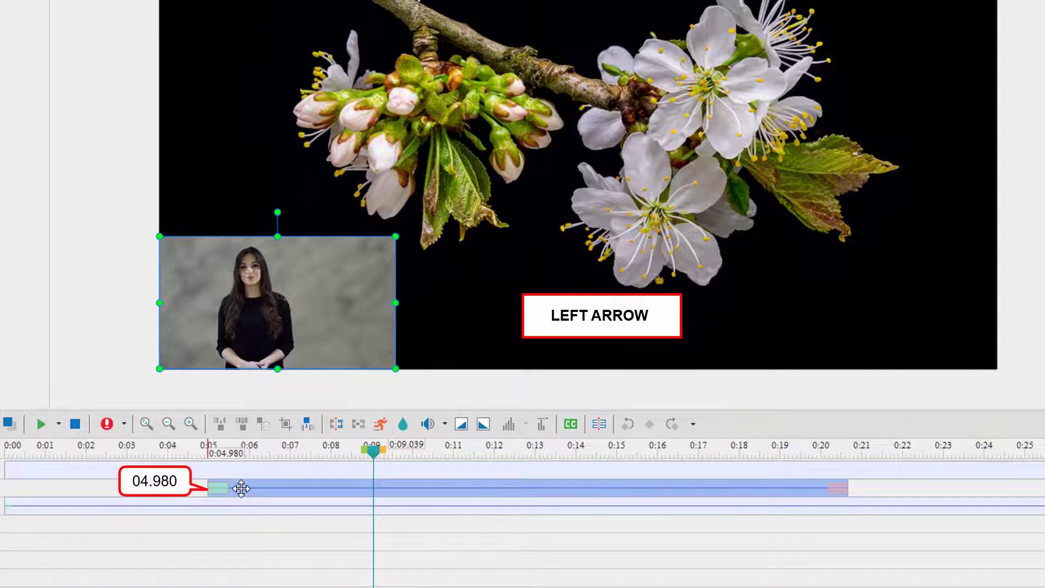
{"action": "key", "text": "Left"}
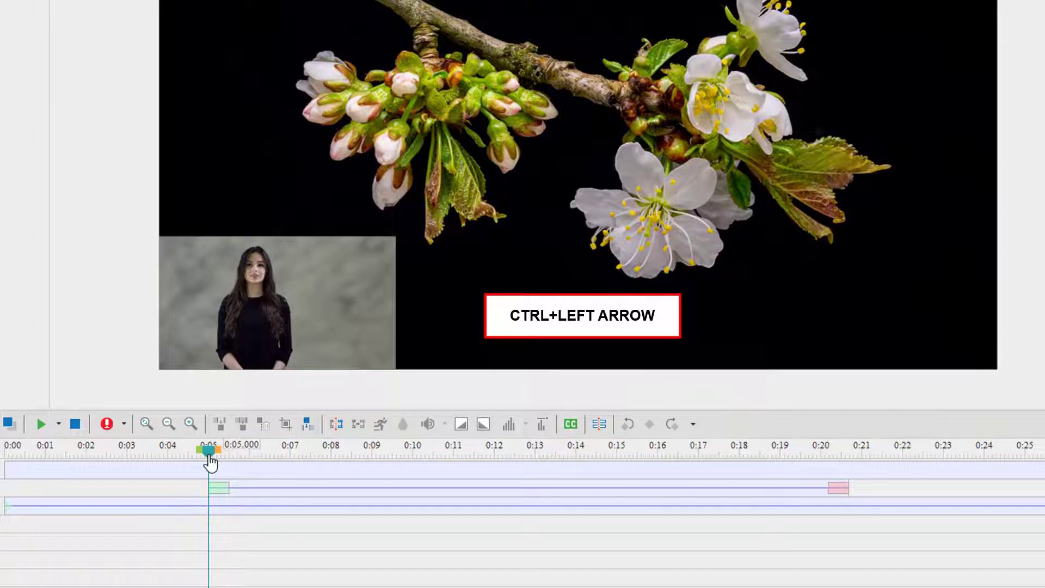
Jump the playhead back in 0.2 s steps to 04.600, then set it at 05.000
{"action": "key", "text": "ctrl+Left"}
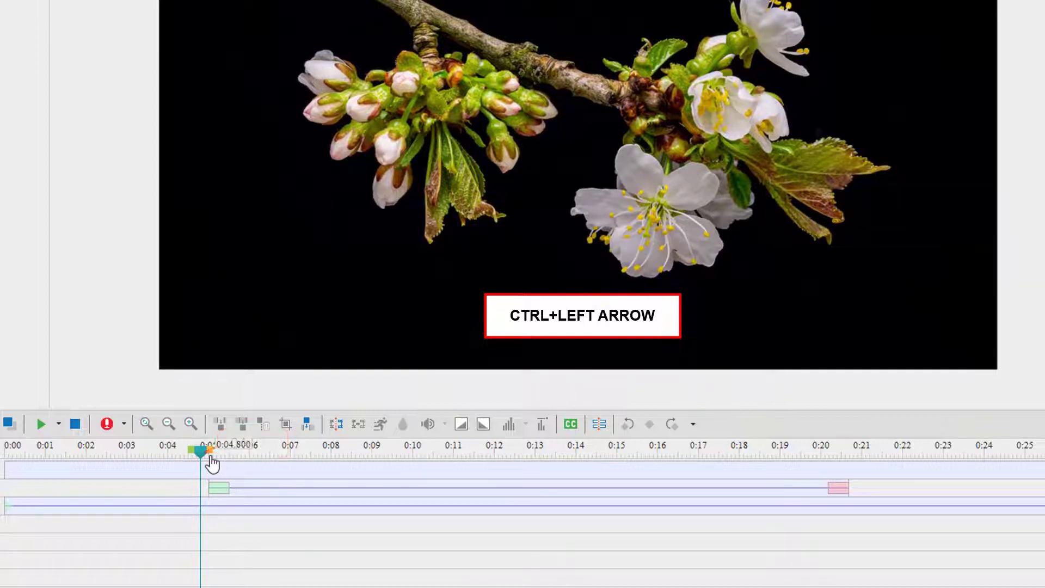
{"action": "key", "text": "ctrl+Left"}
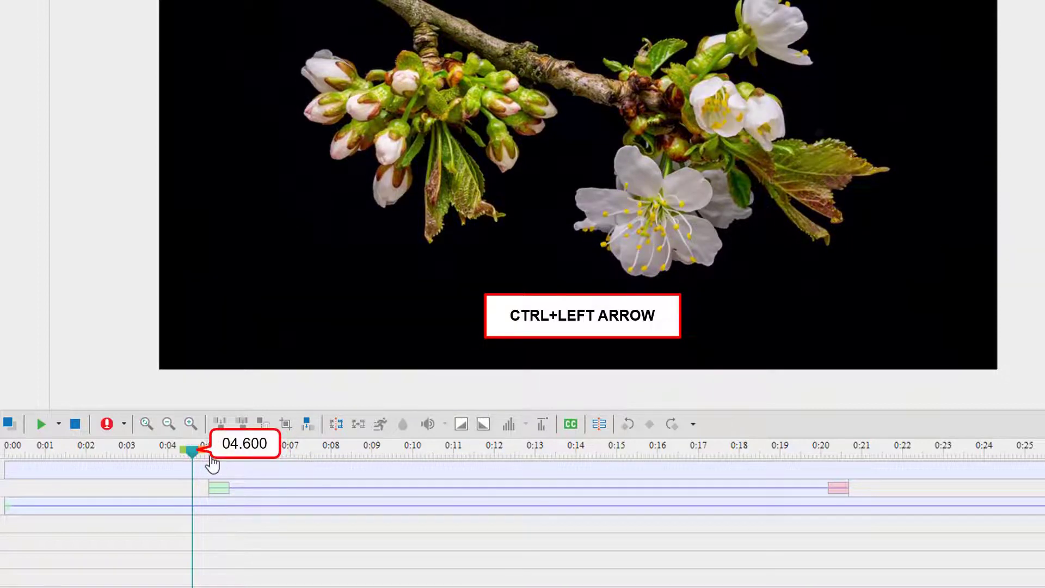
{"action": "left_click", "coordinate": [210, 456]}
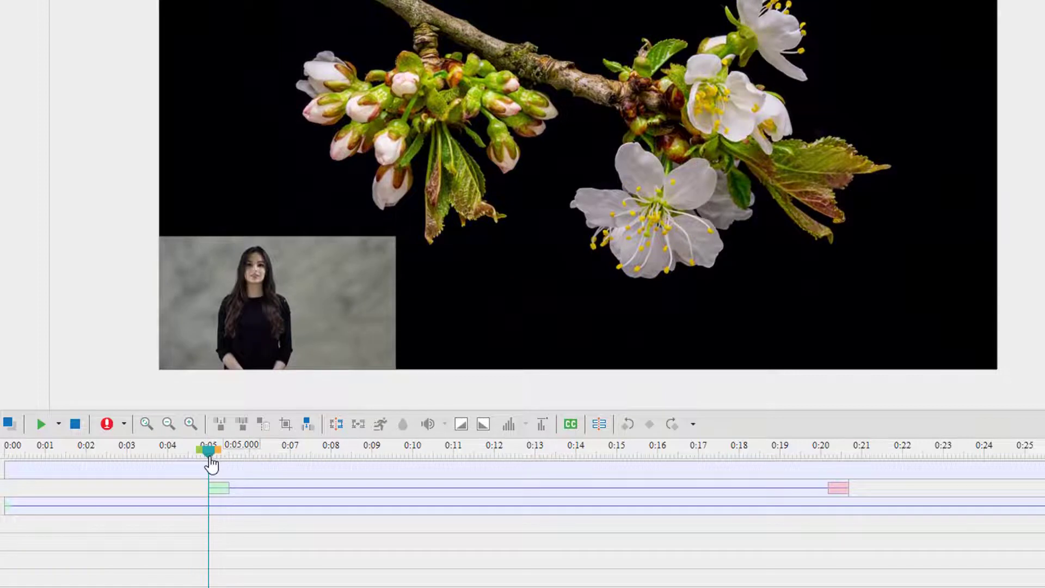
Move the presenter video clip earlier in 0.2 s steps to start at 04.600
{"action": "left_click", "coordinate": [287, 488]}
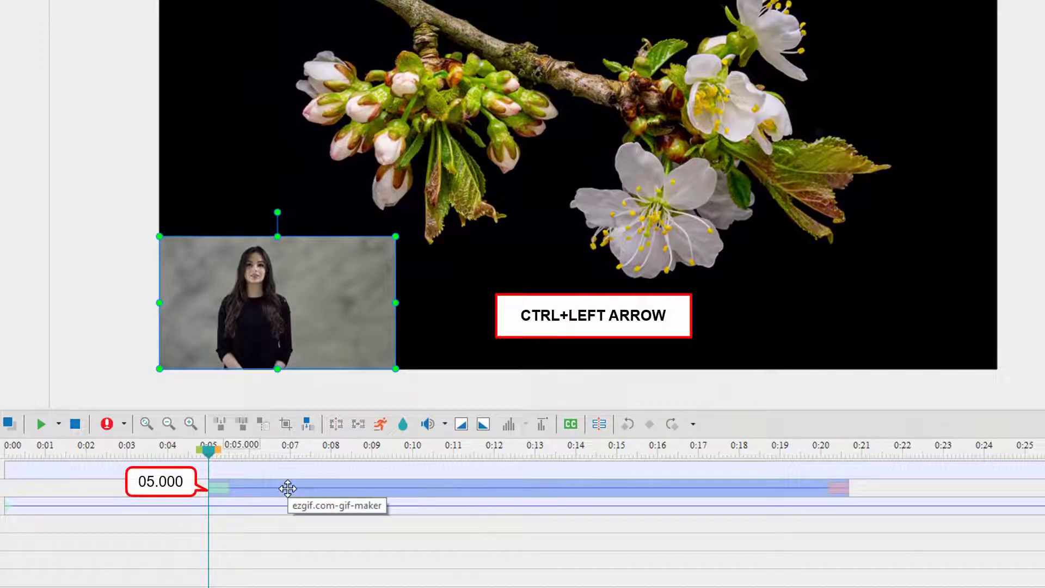
{"action": "key", "text": "ctrl+Left"}
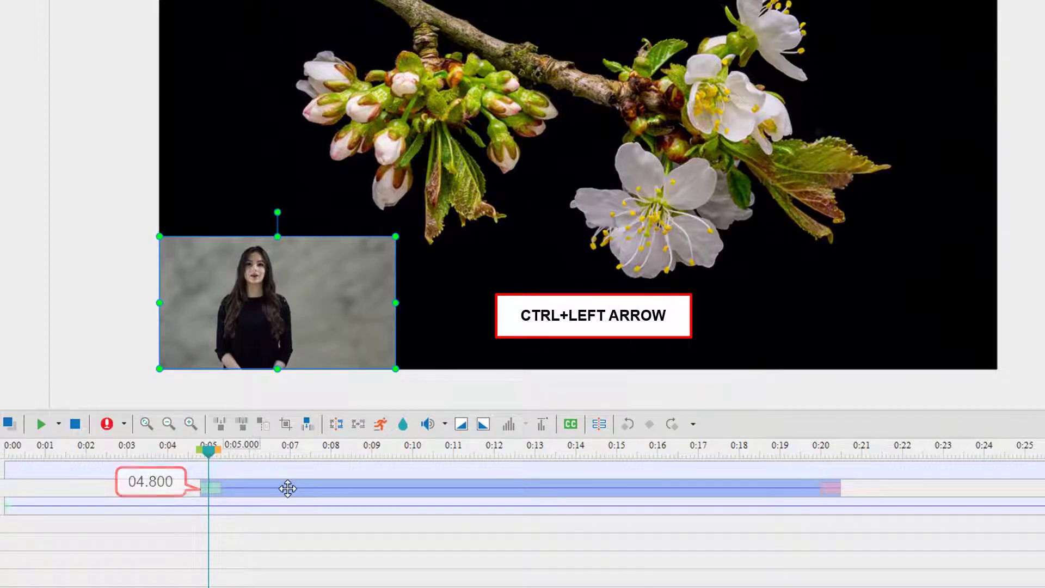
{"action": "key", "text": "ctrl+Left"}
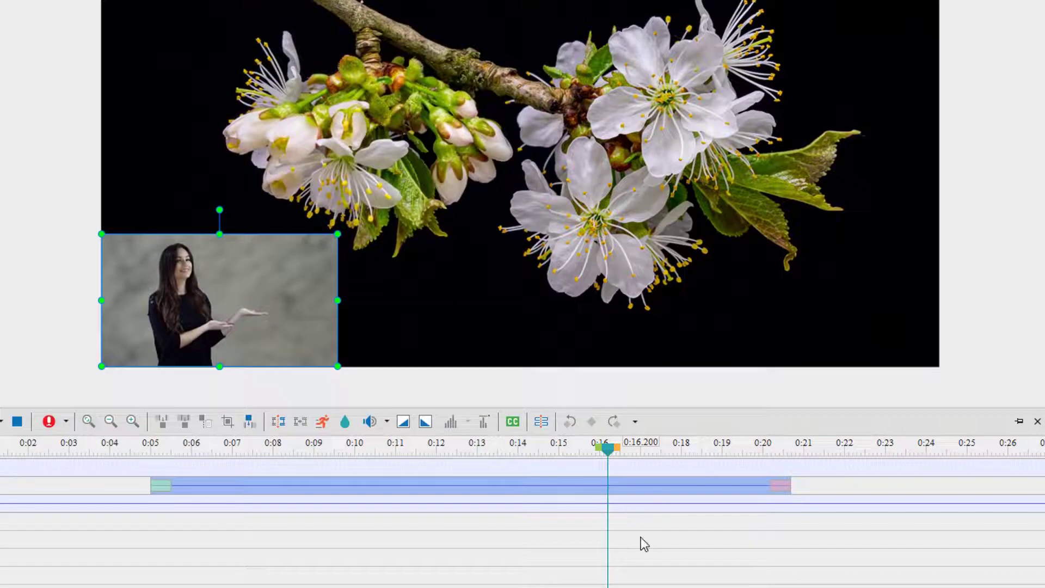
Deselect the clip and step the playhead forward frame by frame to 16.280
{"action": "left_click", "coordinate": [642, 541]}
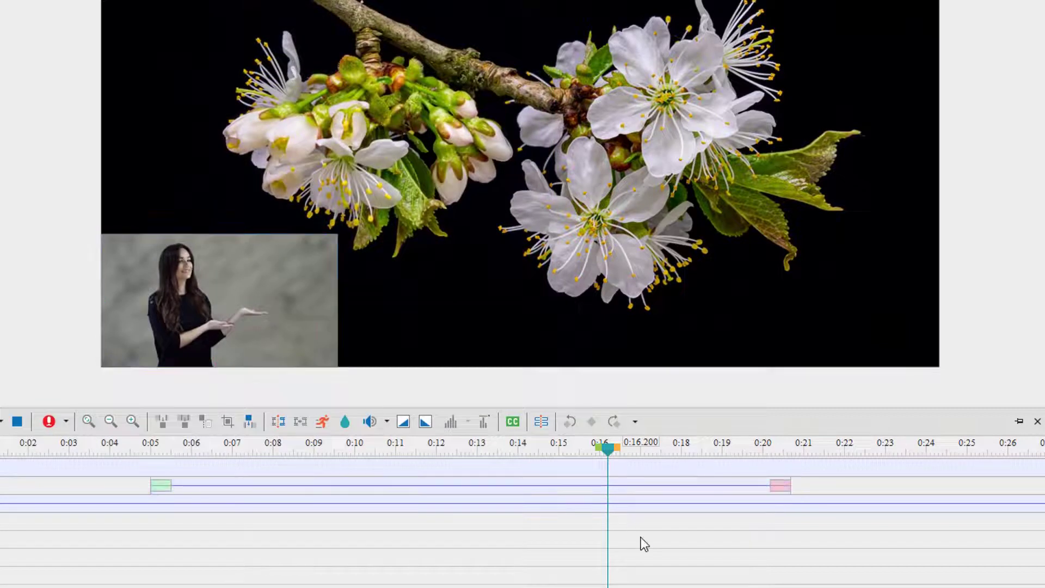
{"action": "key", "text": "Right"}
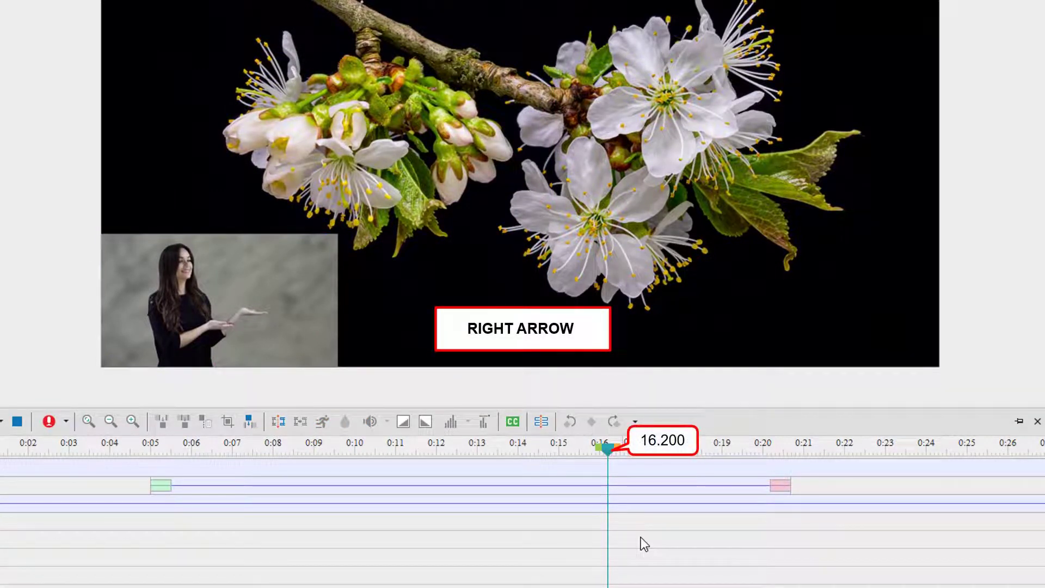
{"action": "key", "text": "Right"}
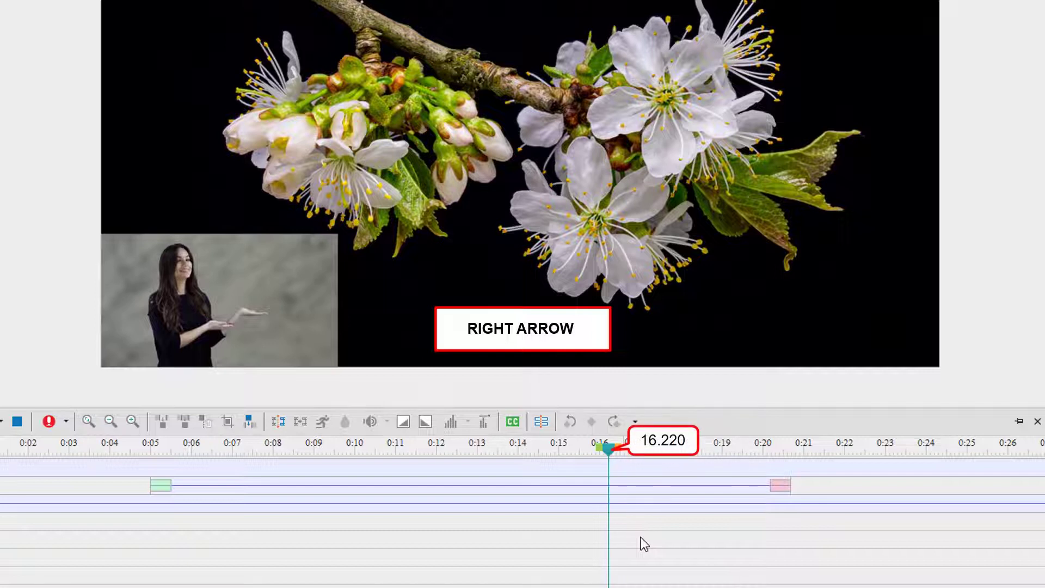
{"action": "key", "text": "Right"}
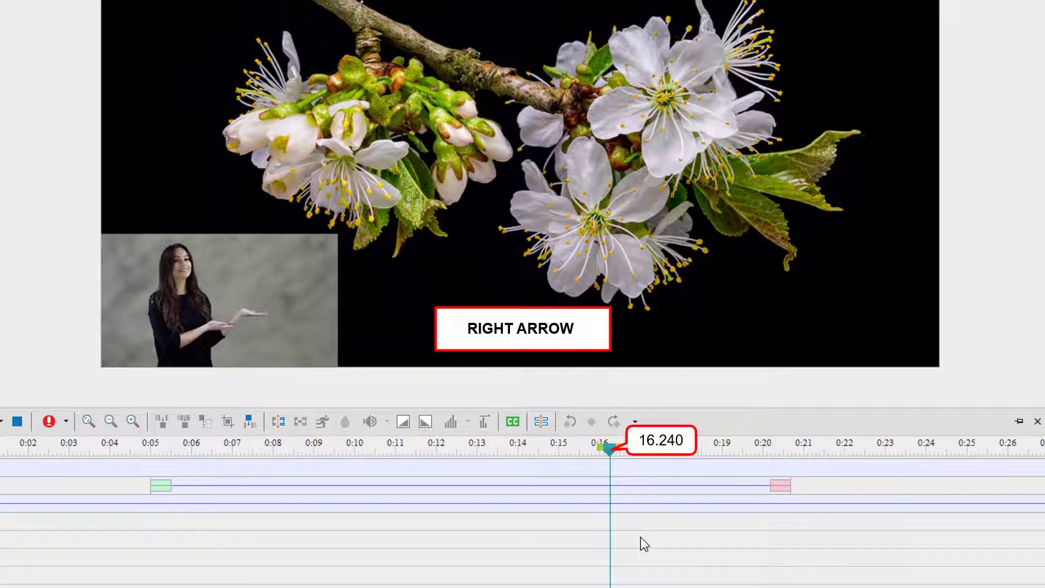
{"action": "key", "text": "Right"}
{"action": "key", "text": "Right"}
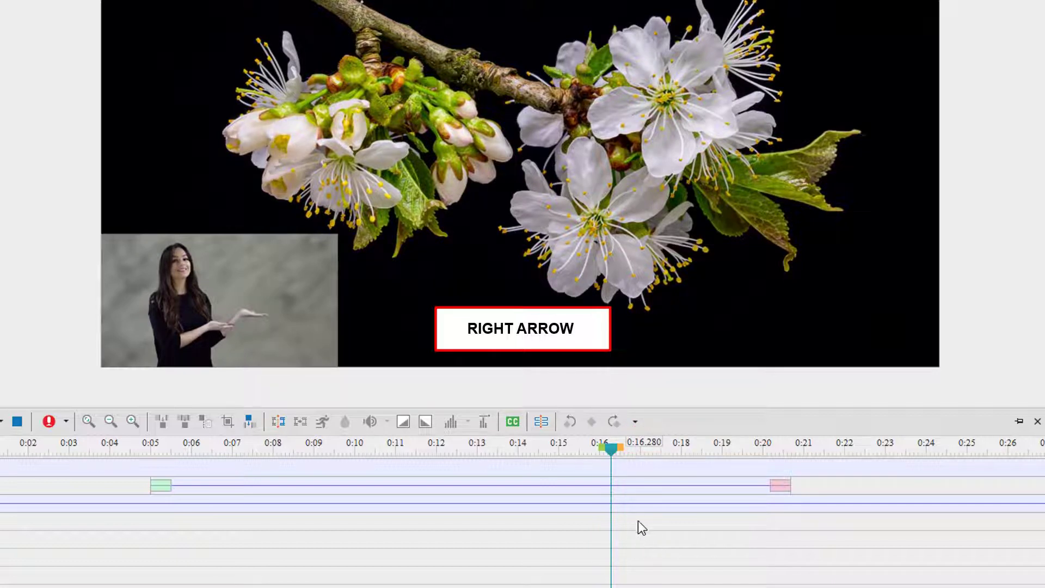
Nudge the presenter clip later to start at 05.040
{"action": "left_click", "coordinate": [643, 485]}
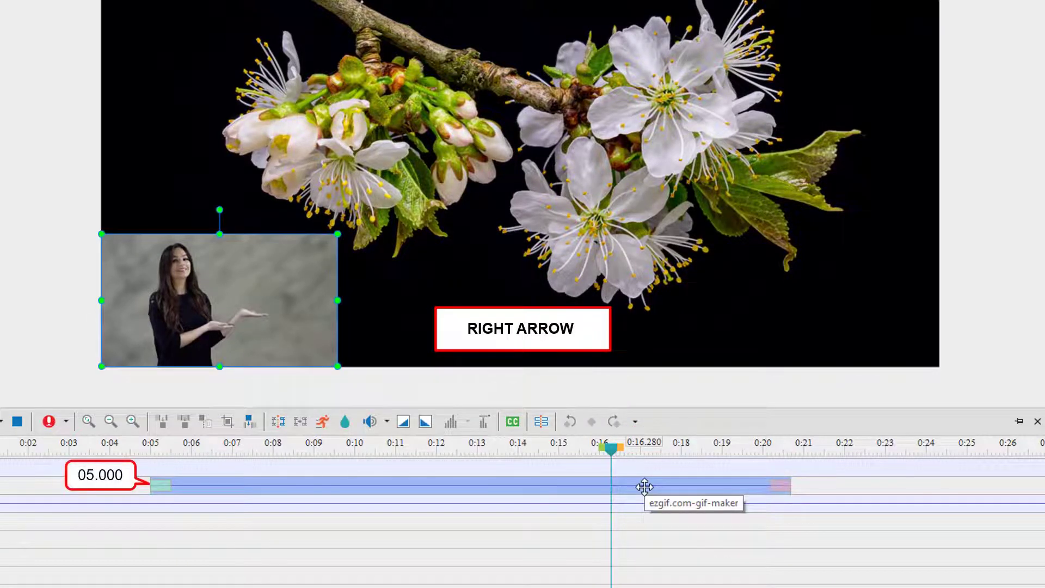
{"action": "key", "text": "Right"}
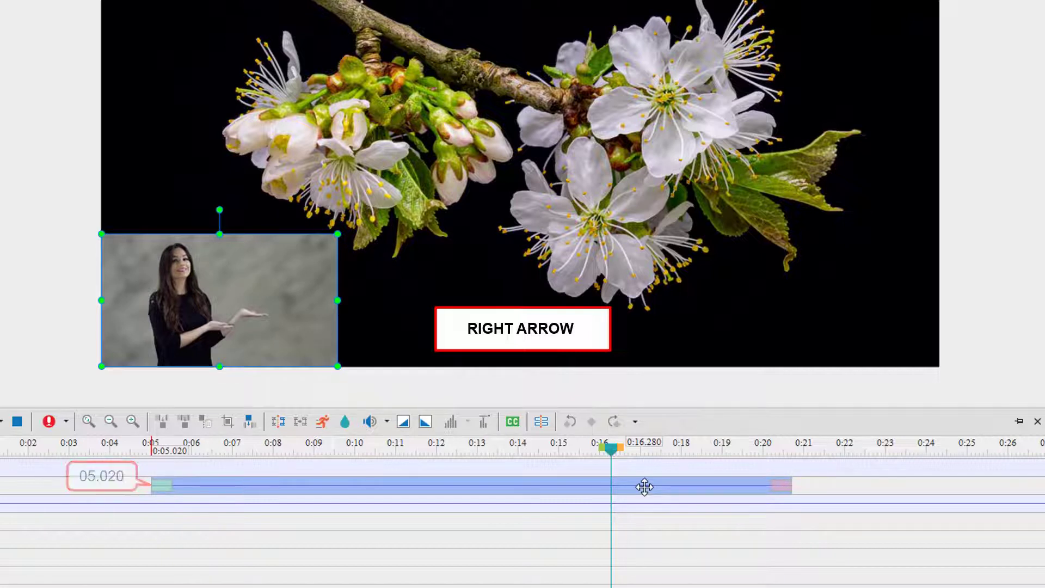
{"action": "key", "text": "Right"}
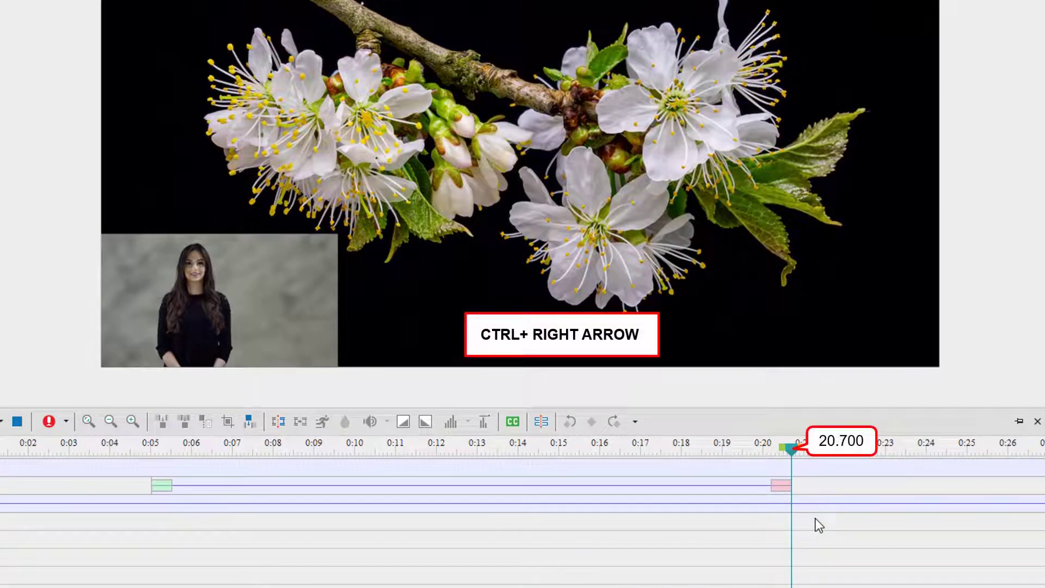
Jump the playhead forward in 0.2 s steps through 20.900 and 21.100 to 21.300
{"action": "key", "text": "ctrl+Right"}
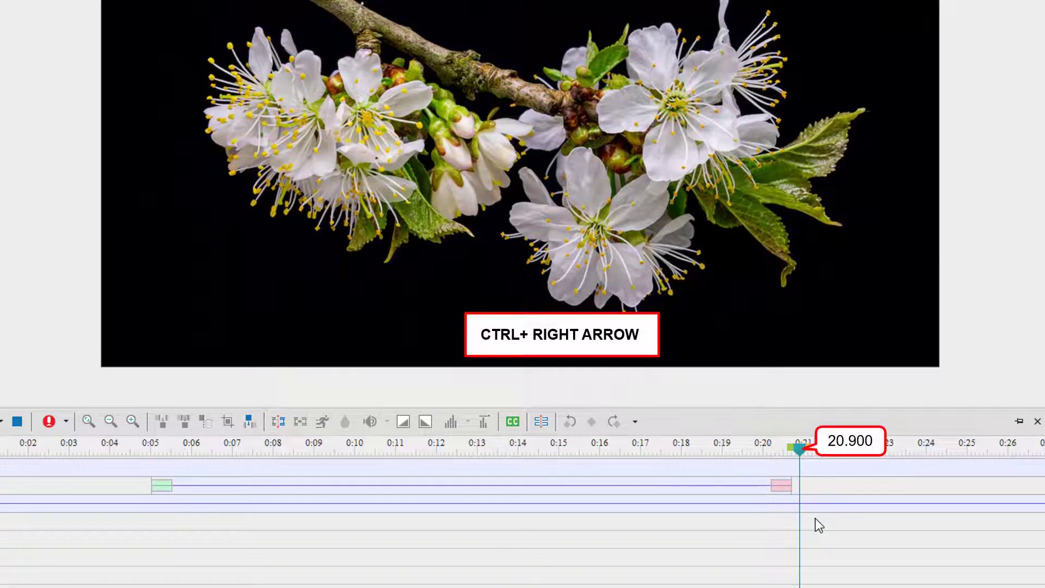
{"action": "key", "text": "ctrl+Right"}
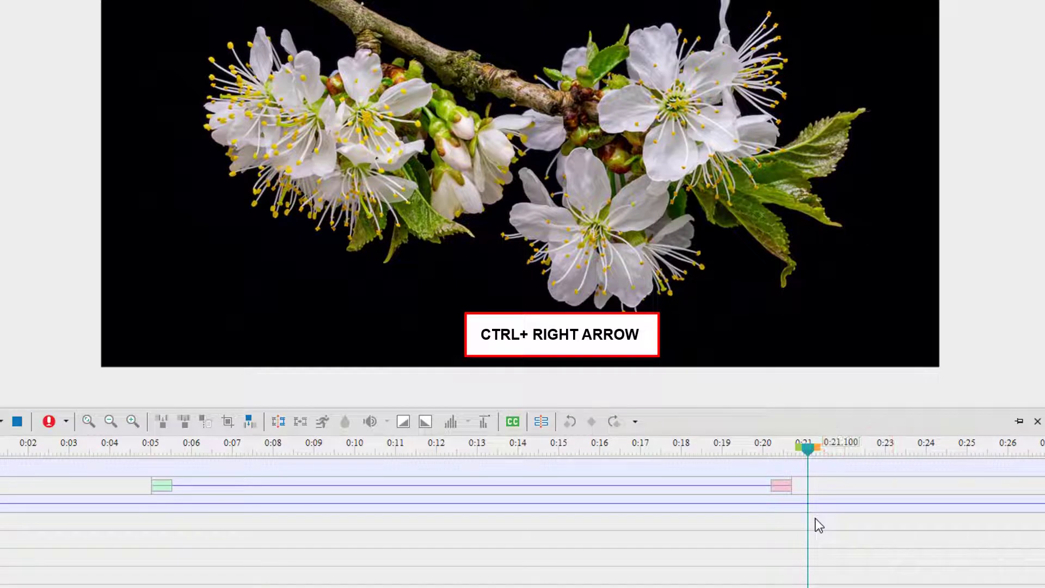
{"action": "key", "text": "ctrl+Right"}
Shift the presenter clip later in 0.2 s steps to start at 05.420
{"action": "left_click", "coordinate": [735, 490]}
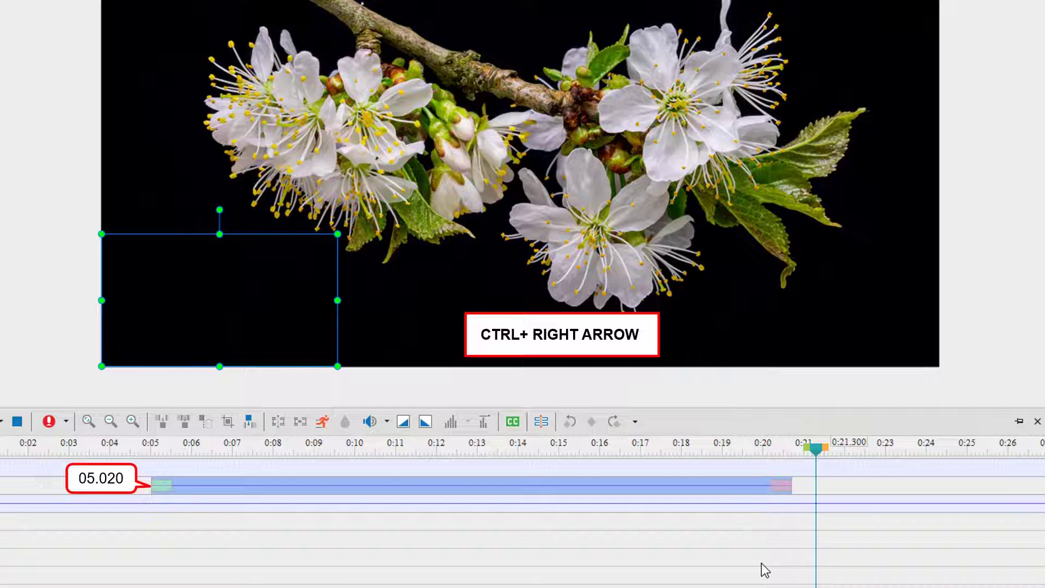
{"action": "key", "text": "ctrl+Right"}
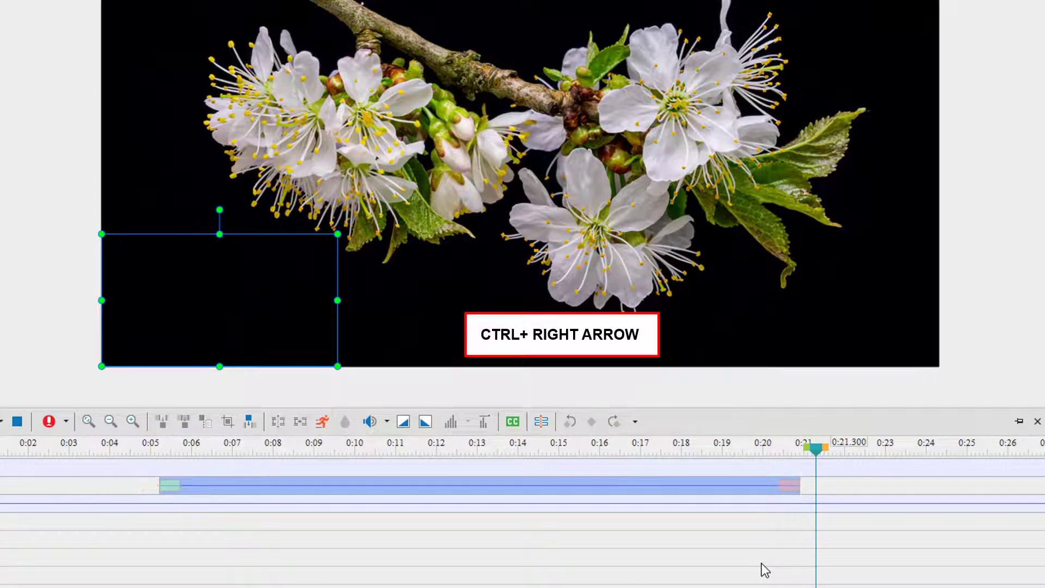
{"action": "key", "text": "ctrl+Right"}
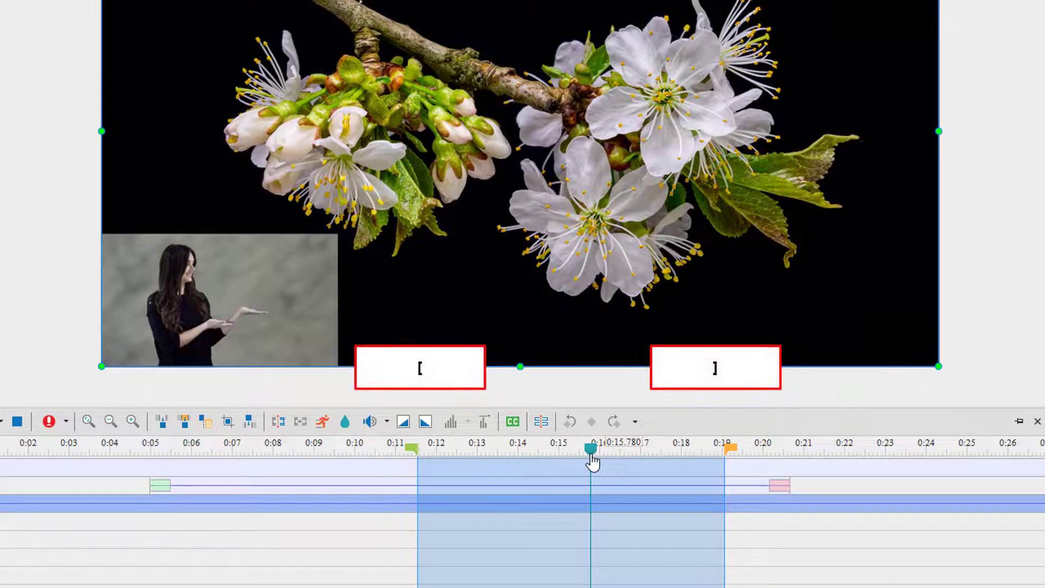
Jump the playhead to the range start at 0:11.540, then its end at 0:19.060
{"action": "key", "text": "bracketleft"}
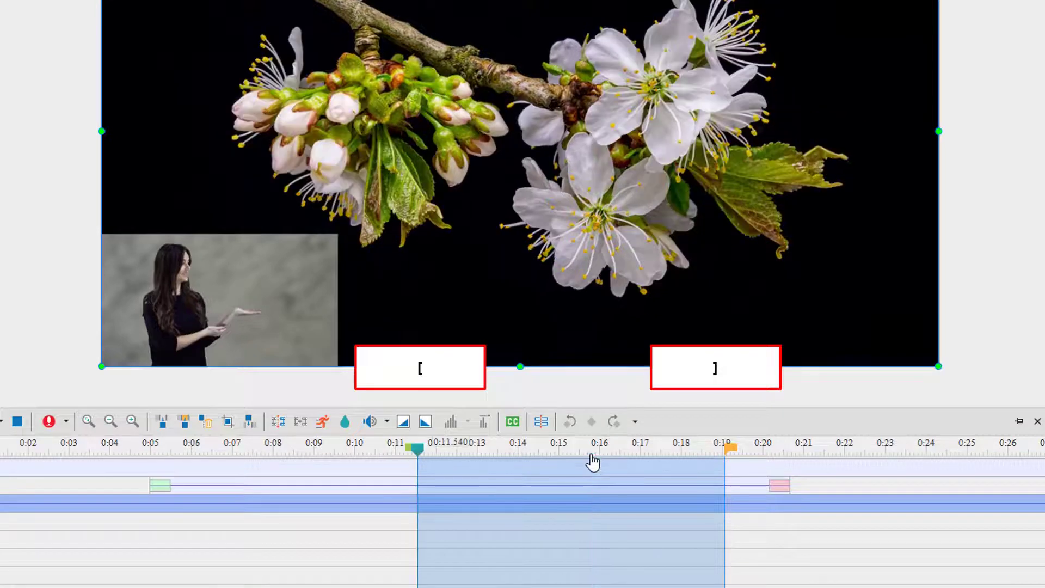
{"action": "key", "text": "bracketright"}
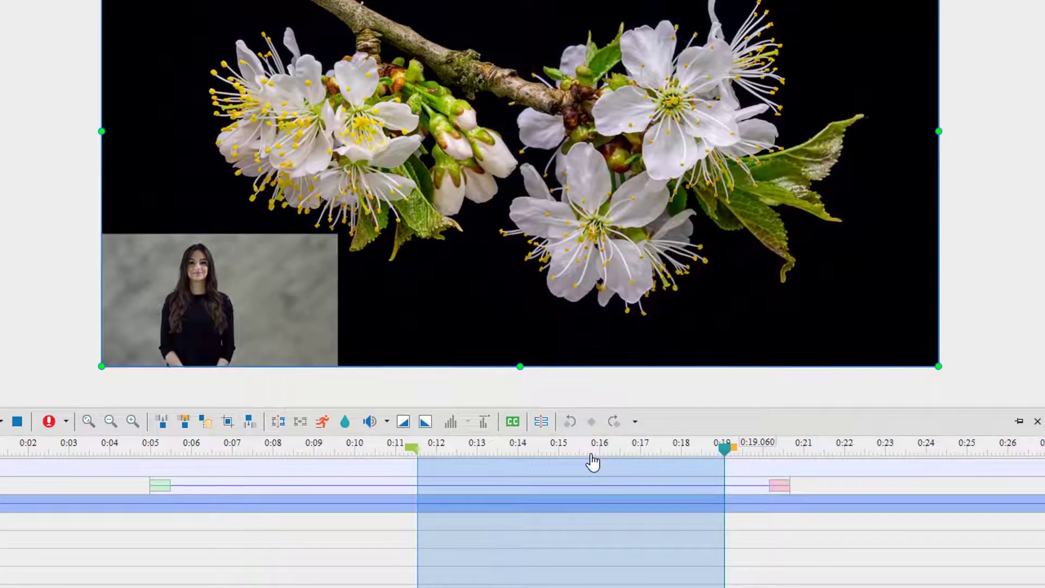
Place the playhead at 0:14.980 and set both range start and end there
{"action": "left_click", "coordinate": [558, 451]}
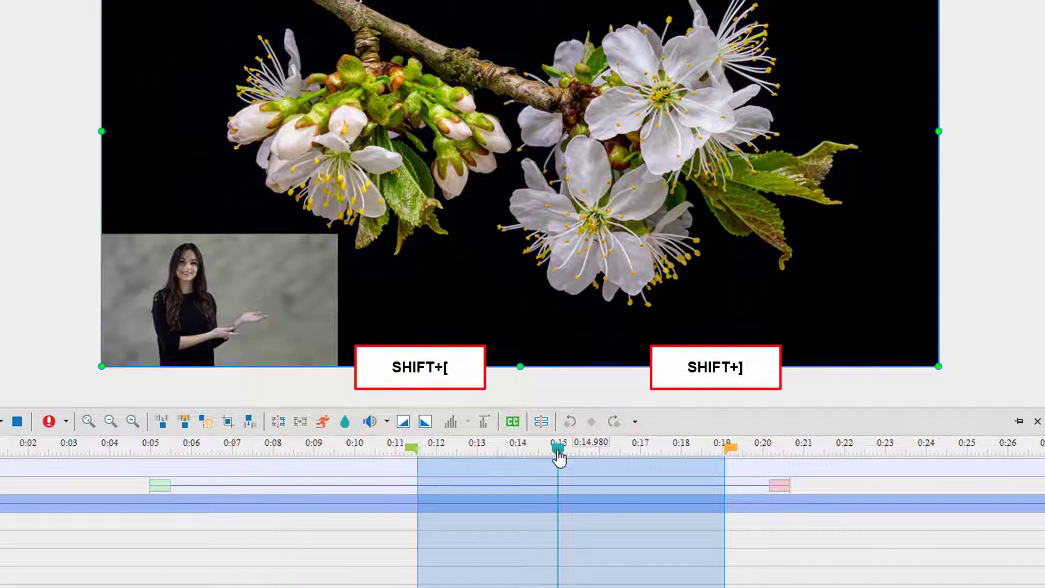
{"action": "key", "text": "shift+bracketleft"}
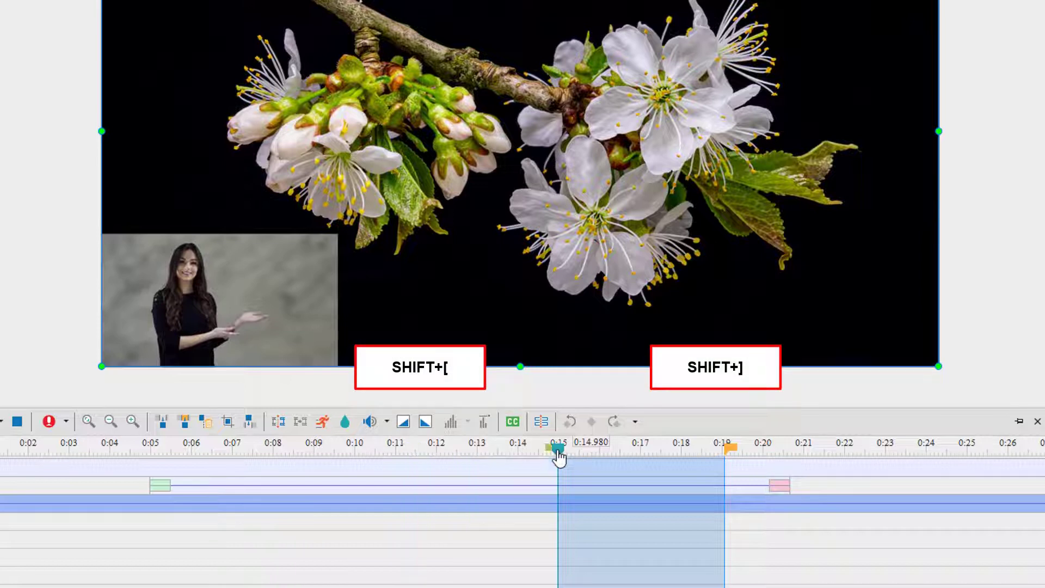
{"action": "key", "text": "shift+bracketright"}
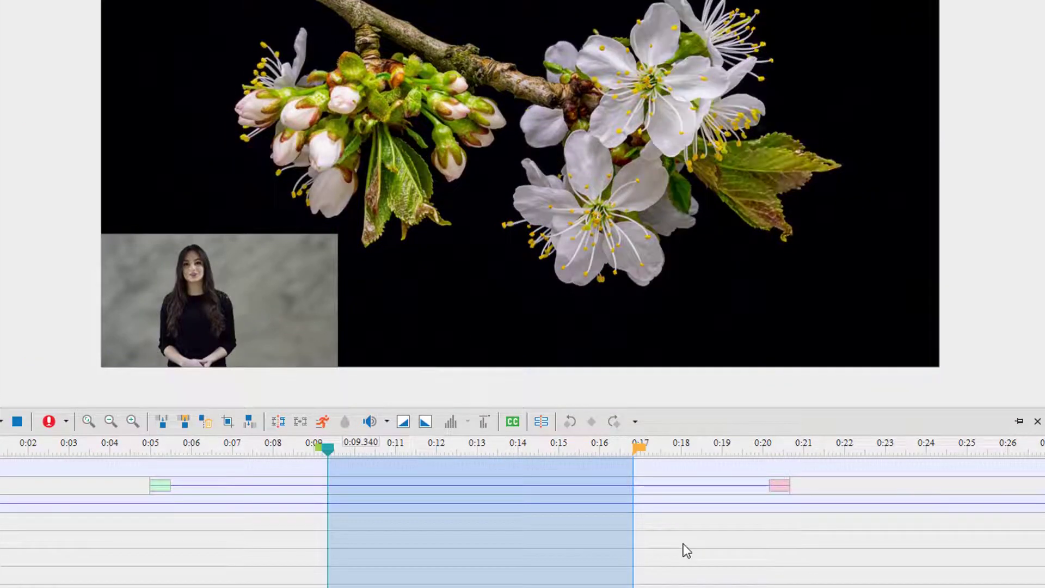
{"action": "key", "text": "shift+Left"}
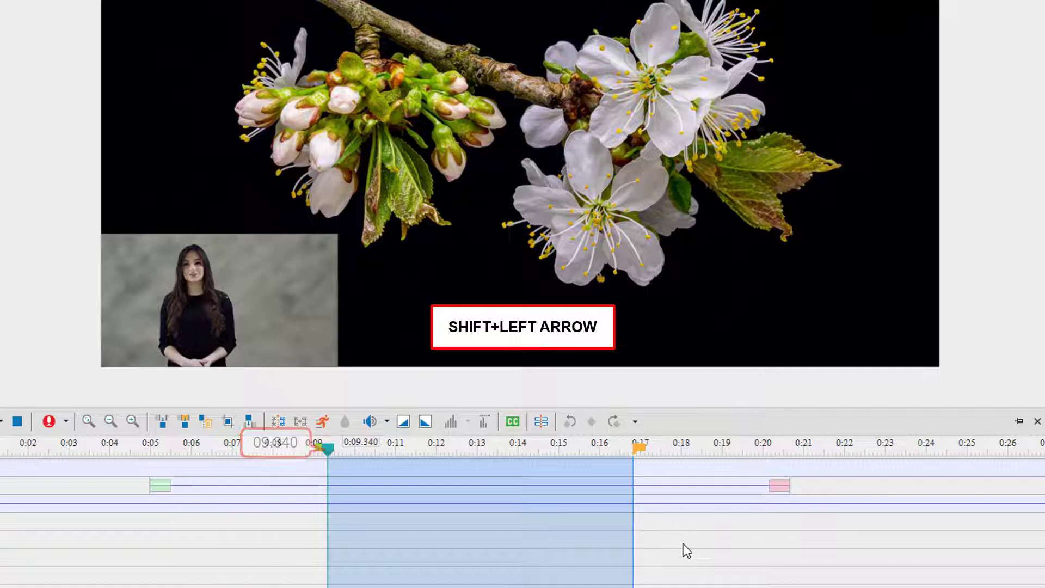
Move the range start back to 09.300 and trim the presenter clip's end to 15.620 s
{"action": "key", "text": "shift+Left"}
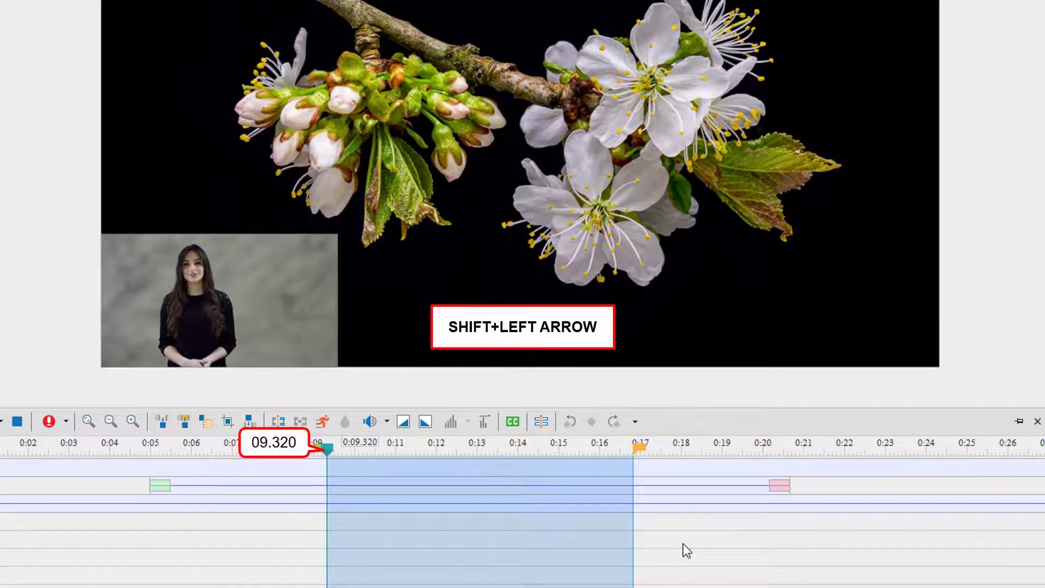
{"action": "key", "text": "shift+Left"}
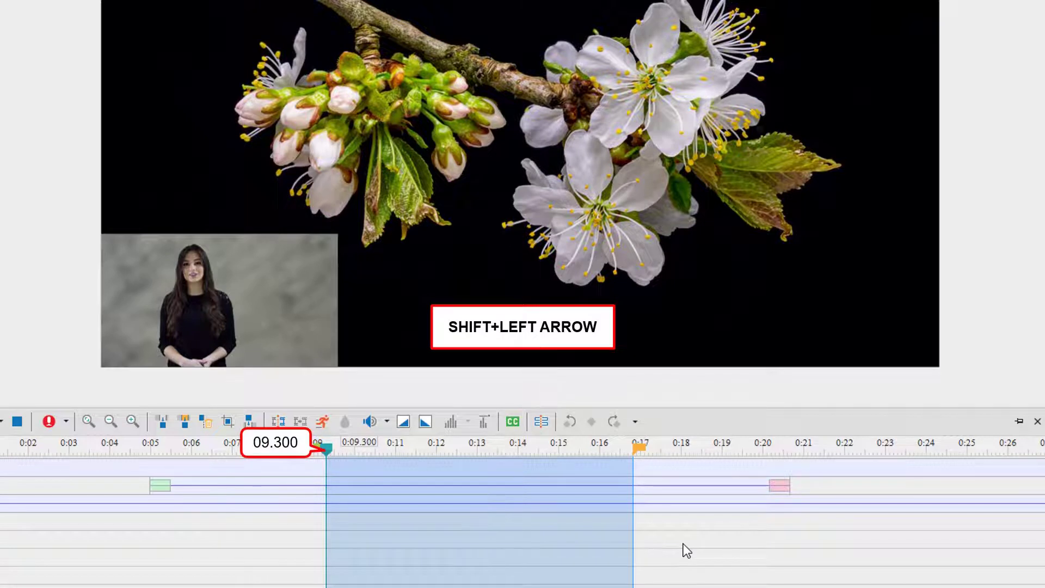
{"action": "left_click", "coordinate": [688, 486]}
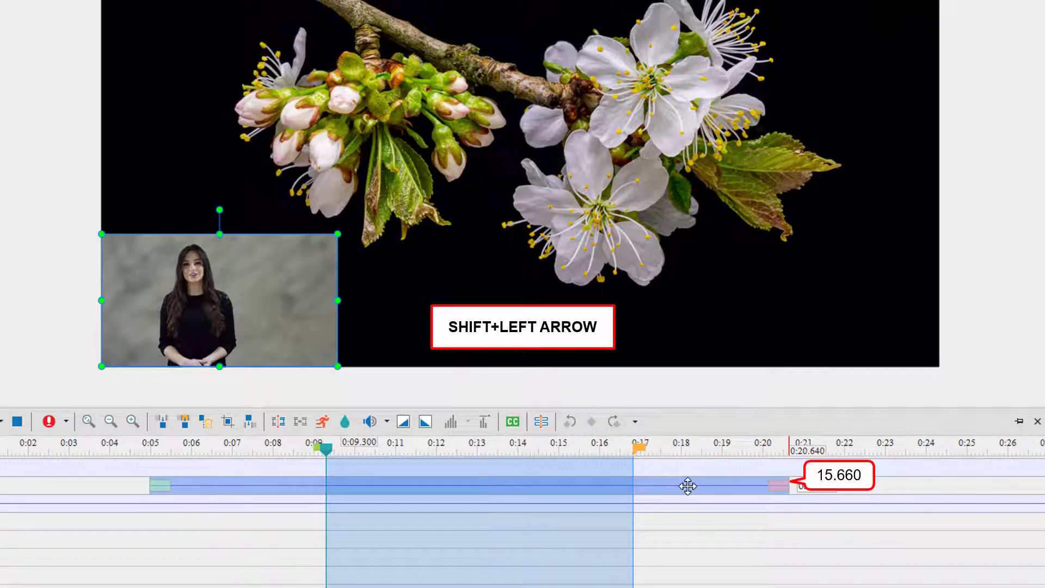
{"action": "key", "text": "shift+Left"}
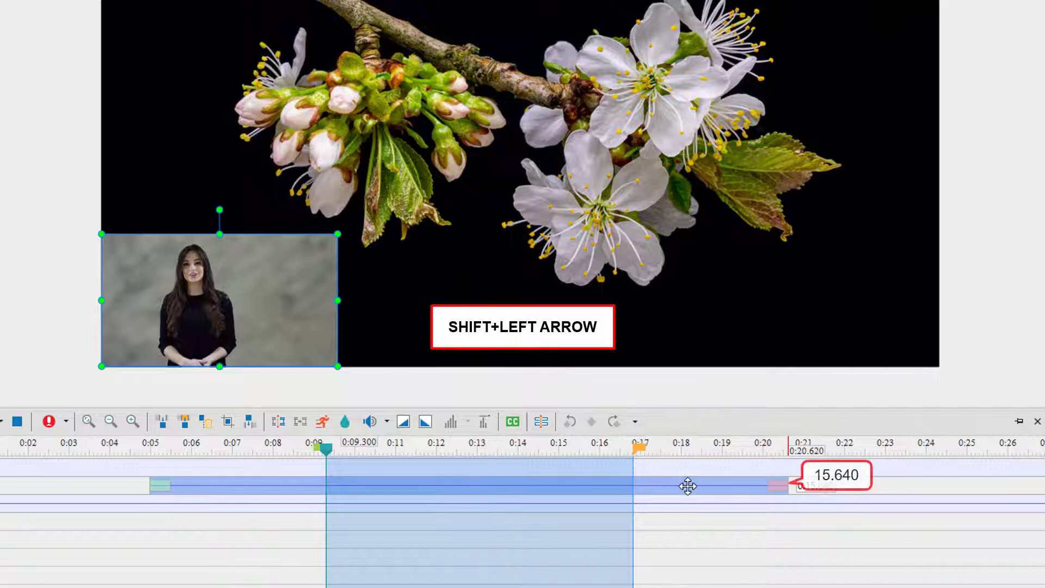
{"action": "key", "text": "shift+Left"}
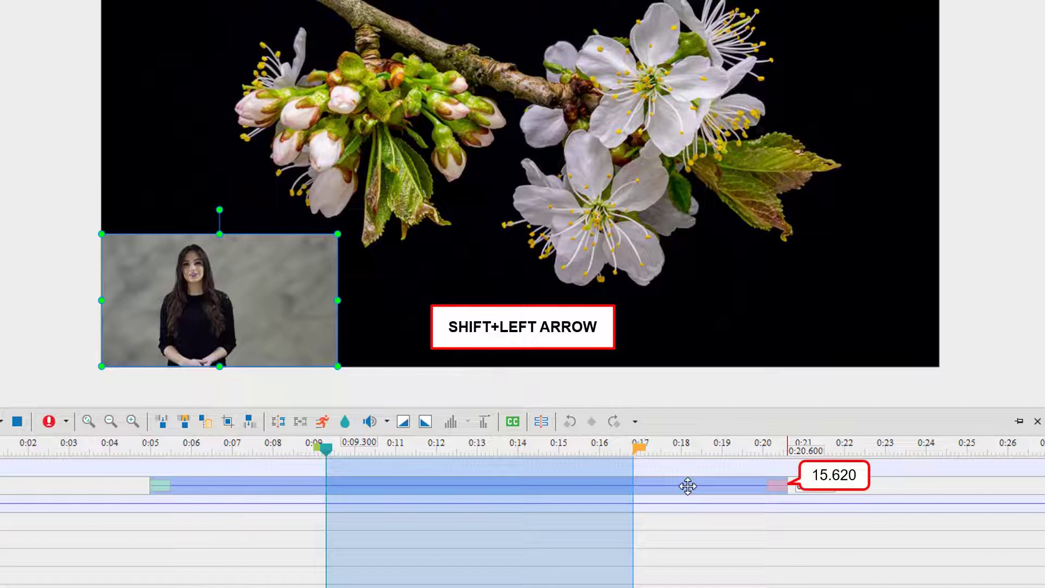
{"action": "left_click", "coordinate": [685, 528]}
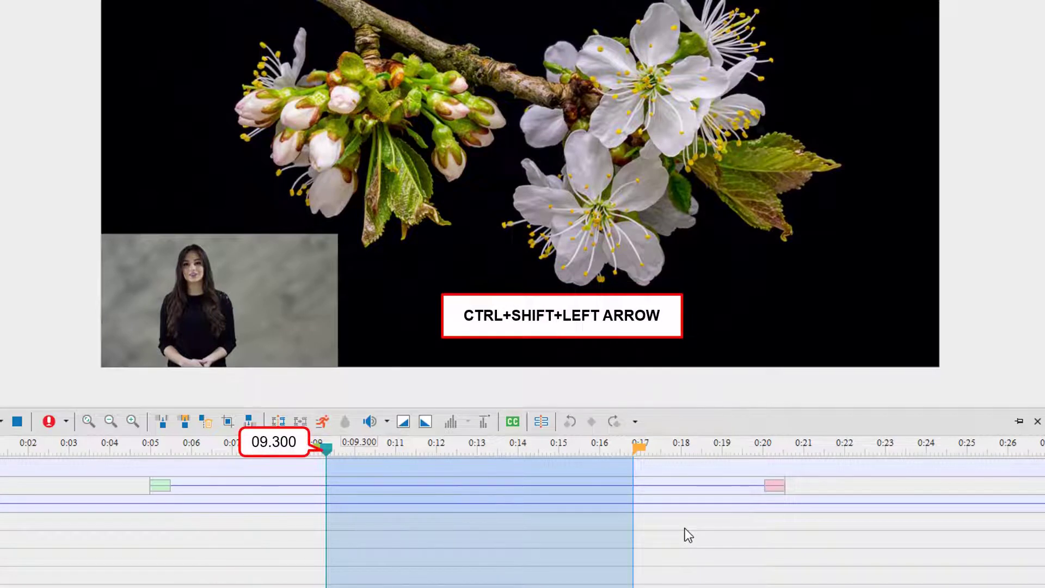
Move the selection start back to 08.900 and shorten the presenter clip to 15.160 s
{"action": "key", "text": "ctrl+shift+Left"}
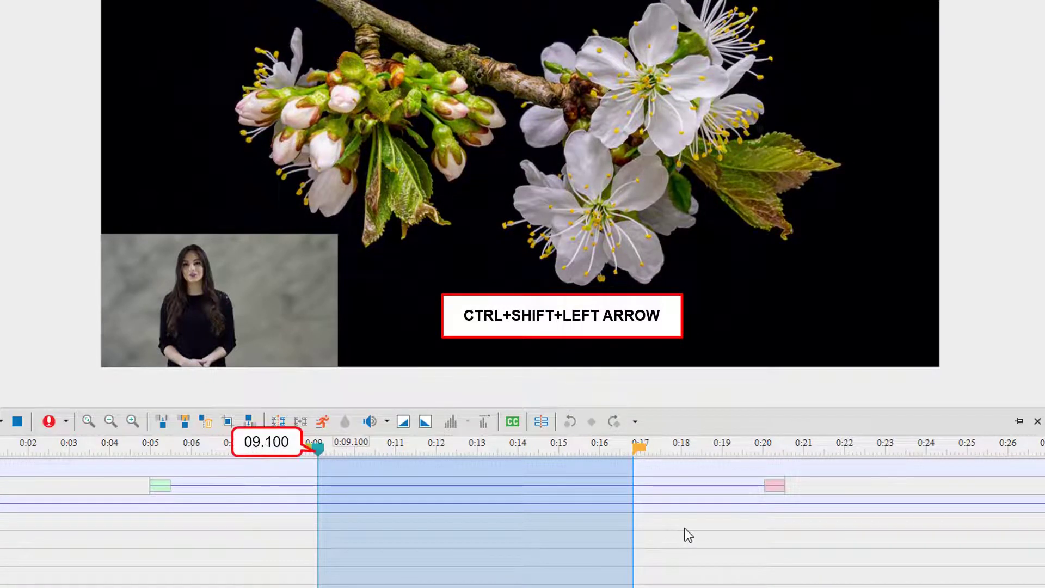
{"action": "key", "text": "ctrl+shift+Left"}
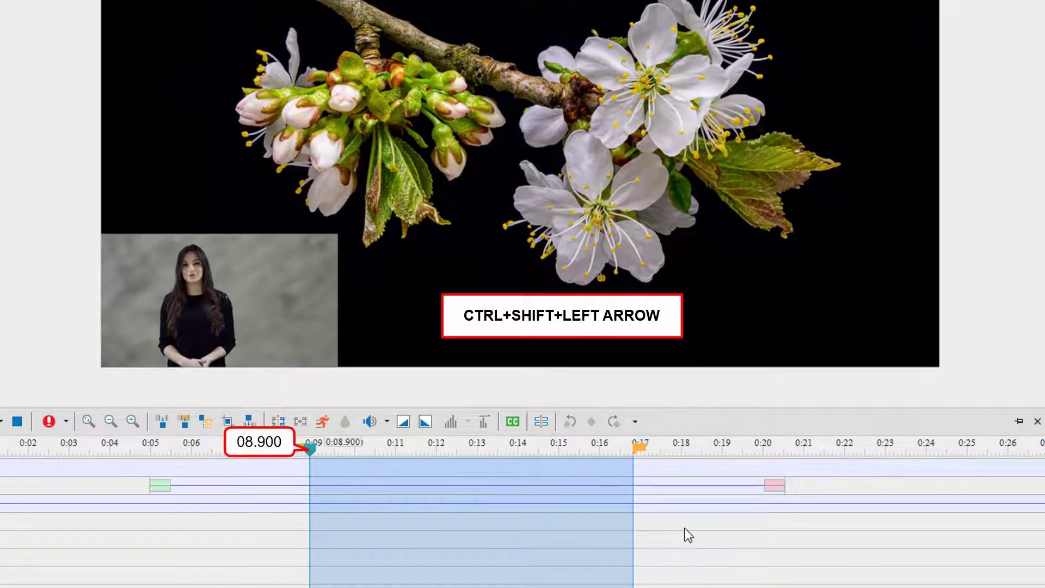
{"action": "left_click", "coordinate": [675, 487]}
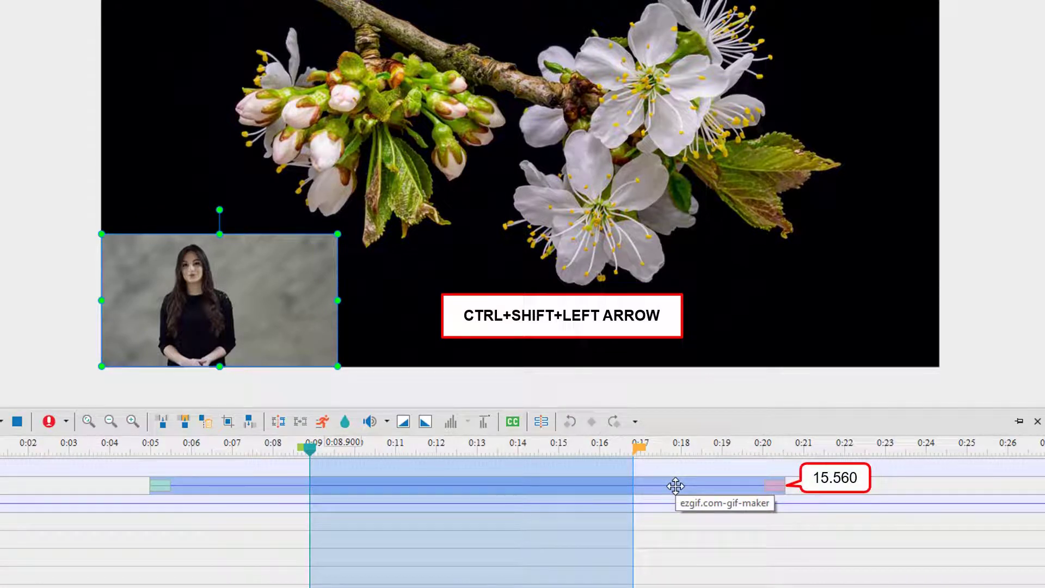
{"action": "key", "text": "ctrl+shift+Left"}
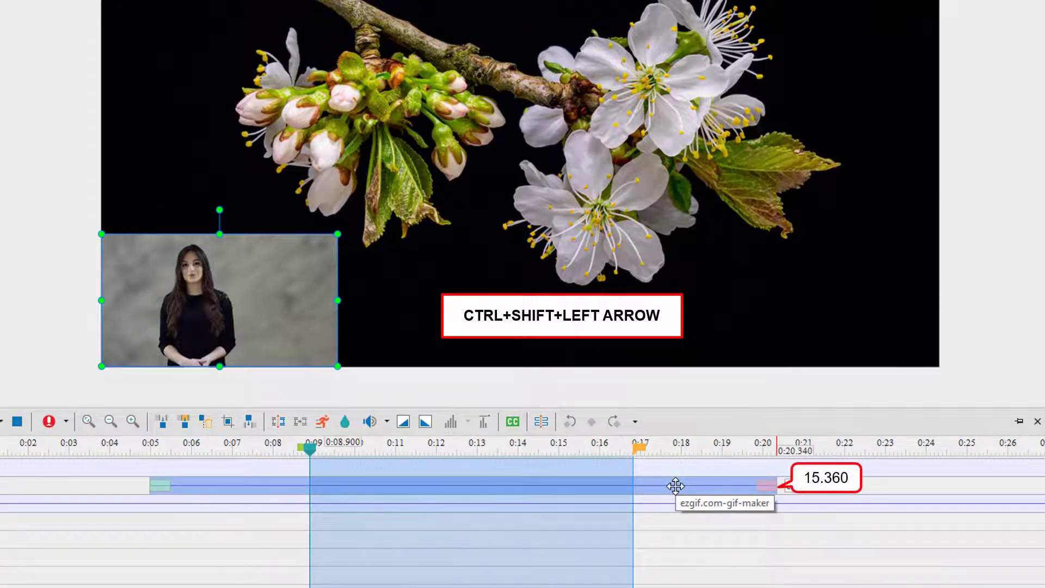
{"action": "key", "text": "ctrl+shift+Left"}
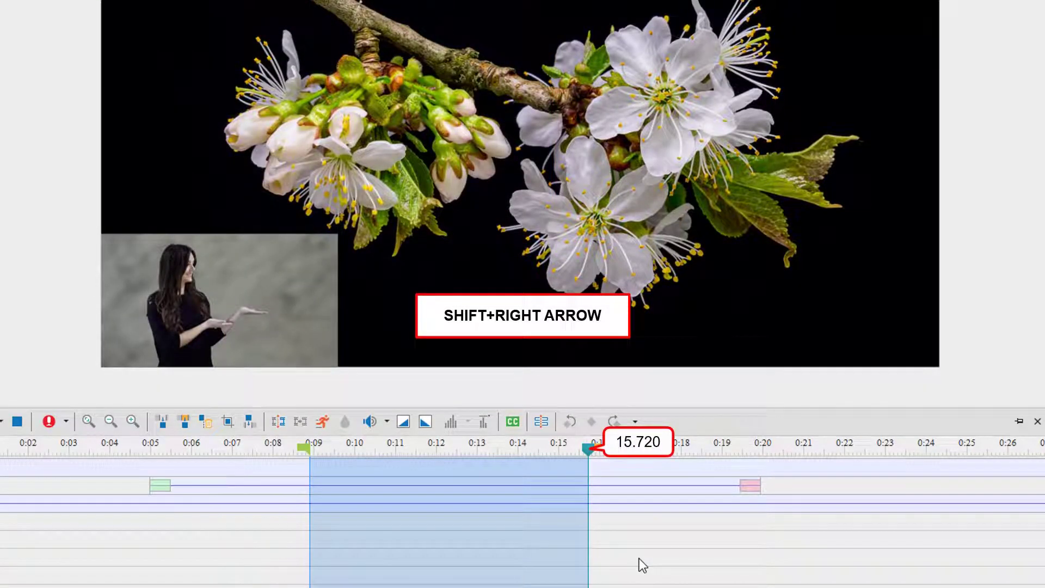
Extend the timeline selection's end frame by frame to 15.780 with Shift+Right
{"action": "key", "text": "shift+Right"}
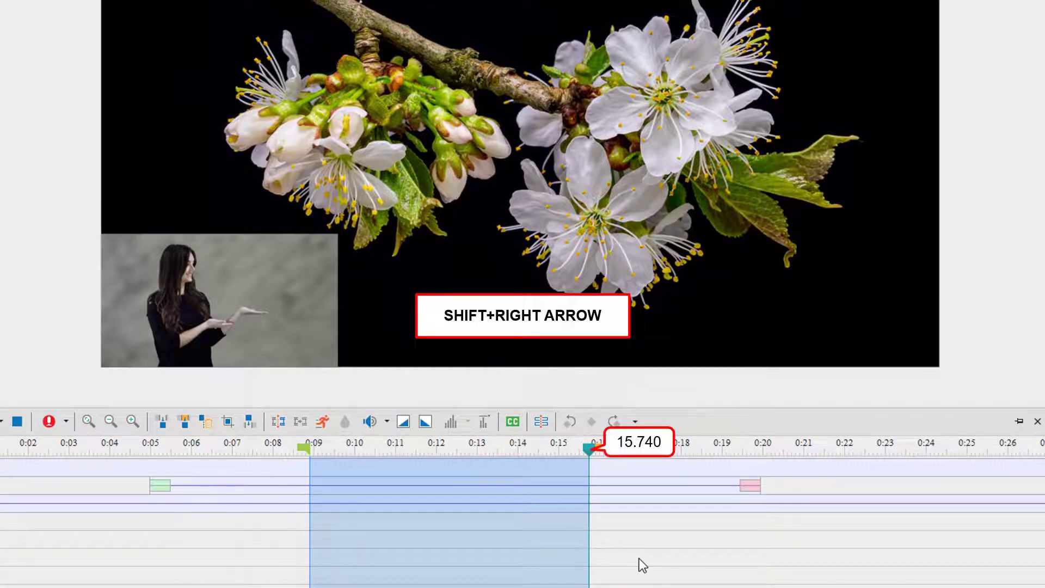
{"action": "key", "text": "shift+Right"}
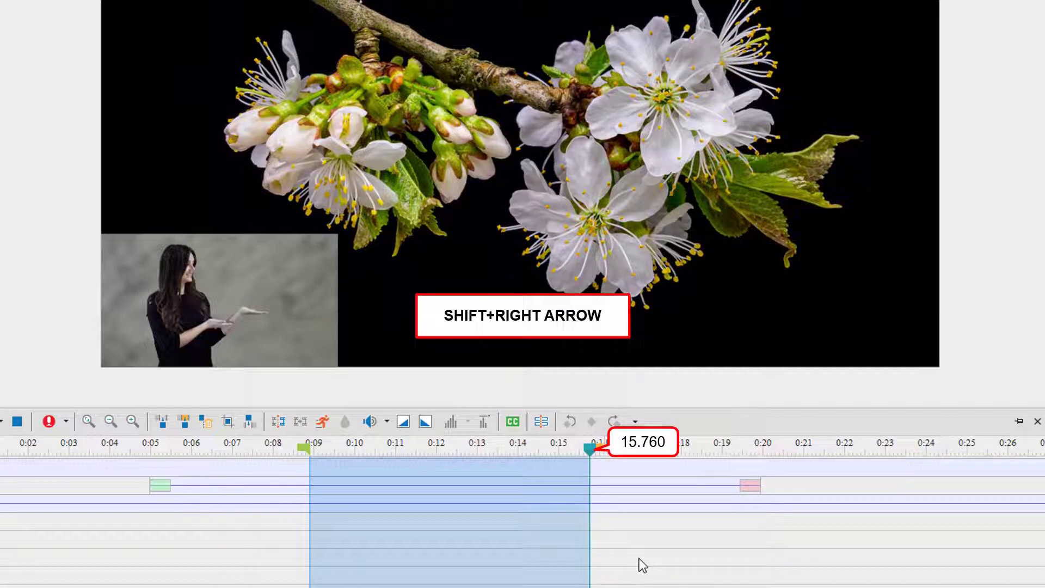
{"action": "key", "text": "shift+Right"}
Lengthen the presenter video clip two frames to 15.020 seconds
{"action": "left_click", "coordinate": [614, 488]}
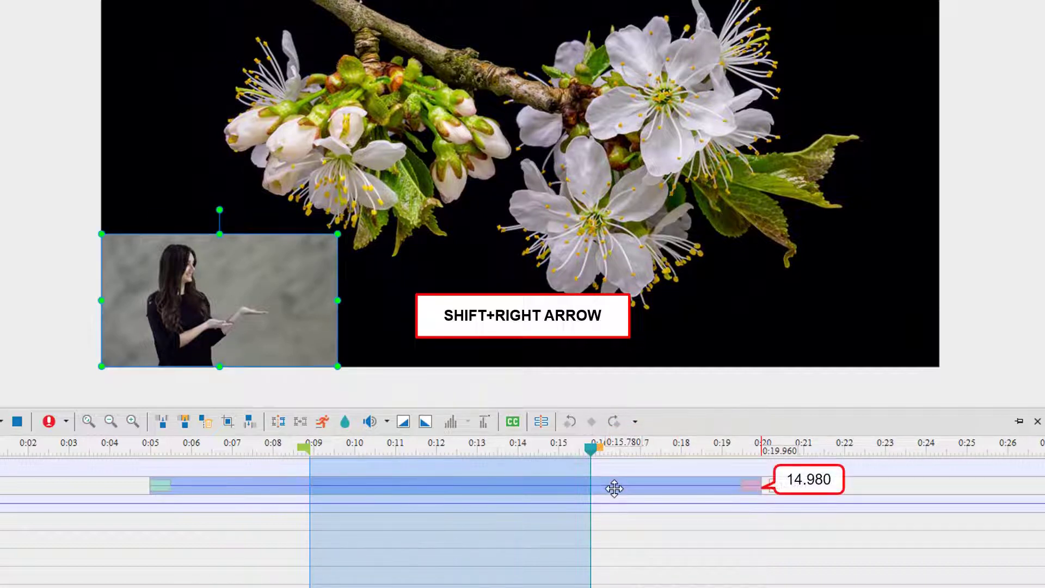
{"action": "key", "text": "shift+Right"}
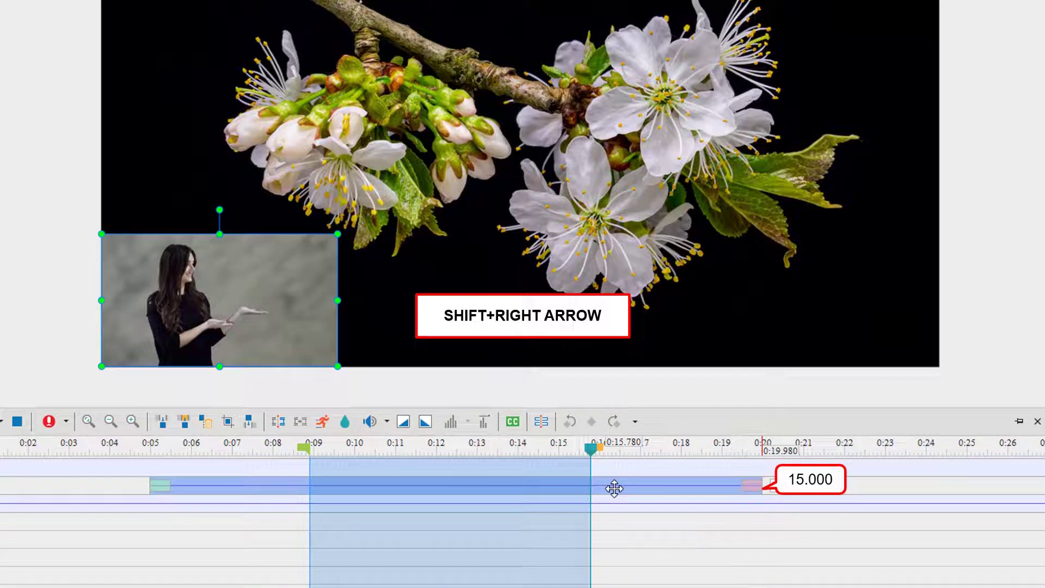
{"action": "key", "text": "shift+Right"}
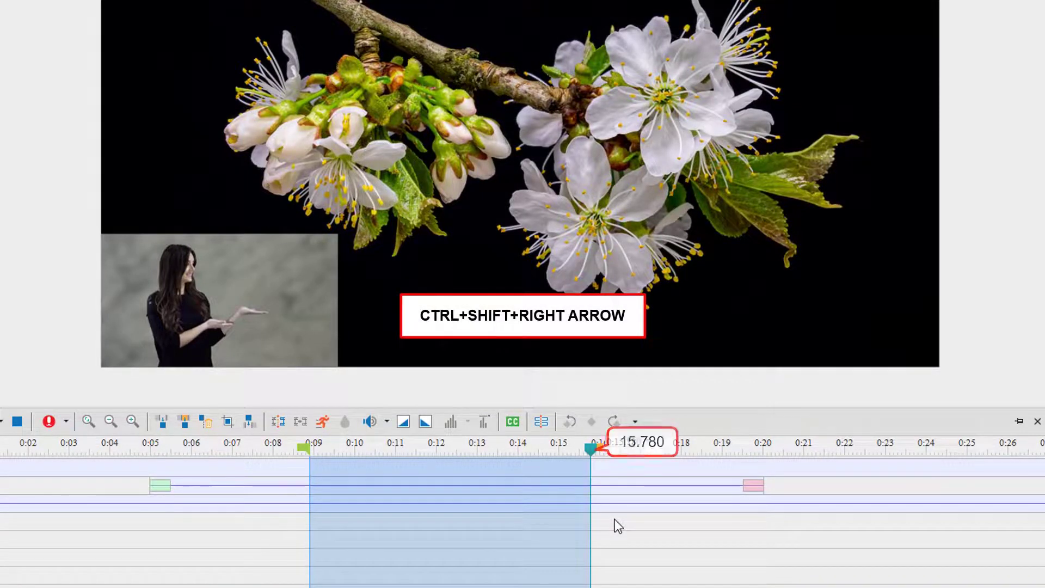
Push the selection end in 0.2-second jumps through 15.980 and 16.180 to 16.380
{"action": "key", "text": "ctrl+shift+Right"}
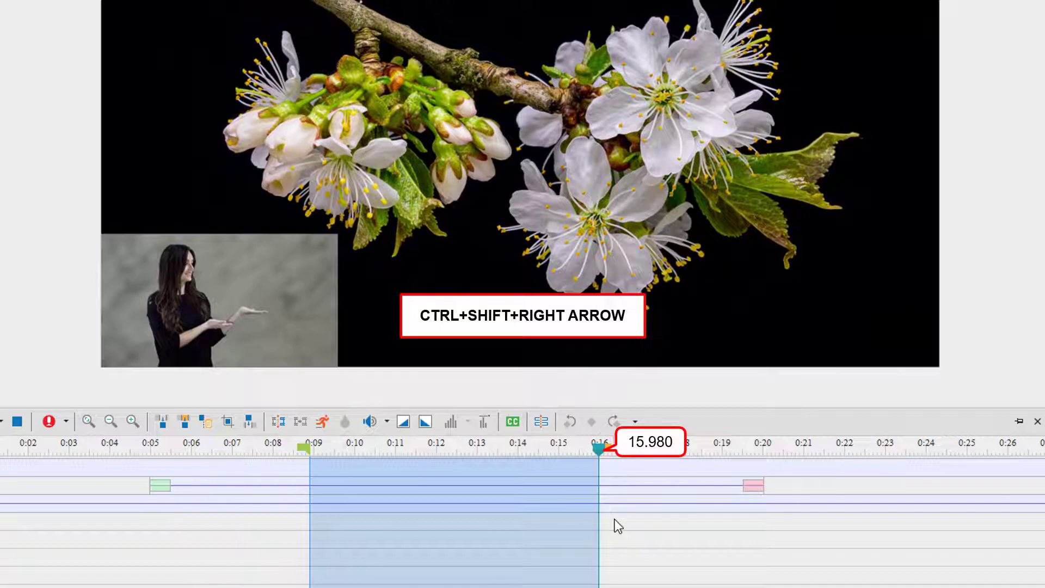
{"action": "key", "text": "ctrl+shift+Right"}
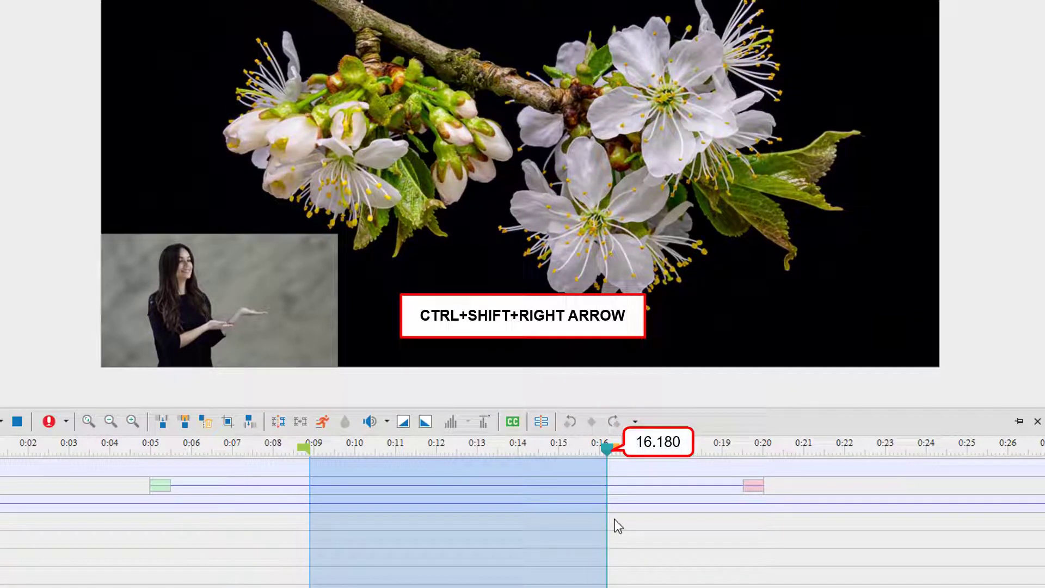
{"action": "key", "text": "ctrl+shift+Right"}
Lengthen the presenter video clip by two 0.2-second steps to 15.640 seconds
{"action": "left_click", "coordinate": [629, 488]}
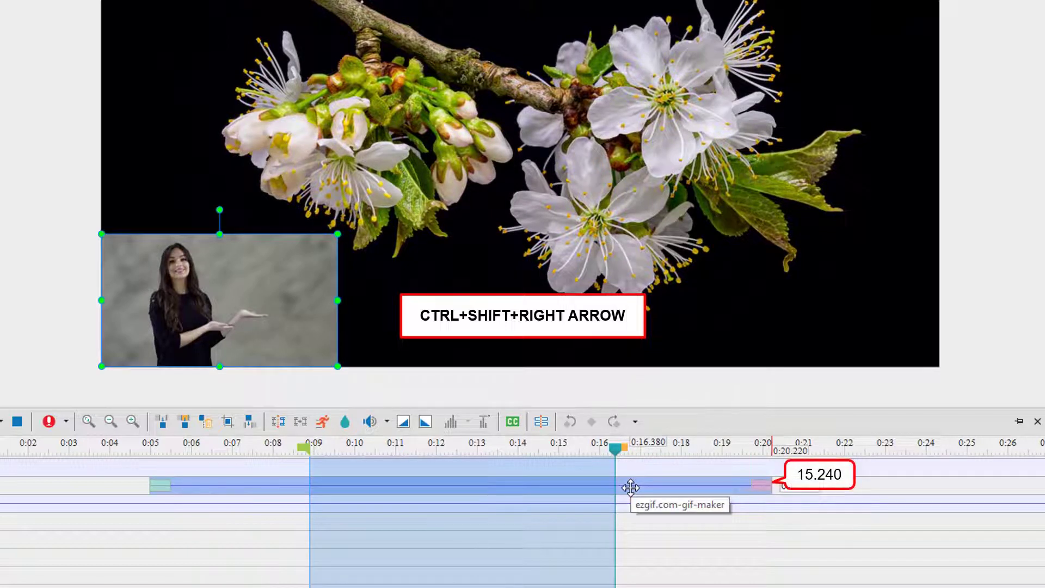
{"action": "key", "text": "ctrl+shift+Right"}
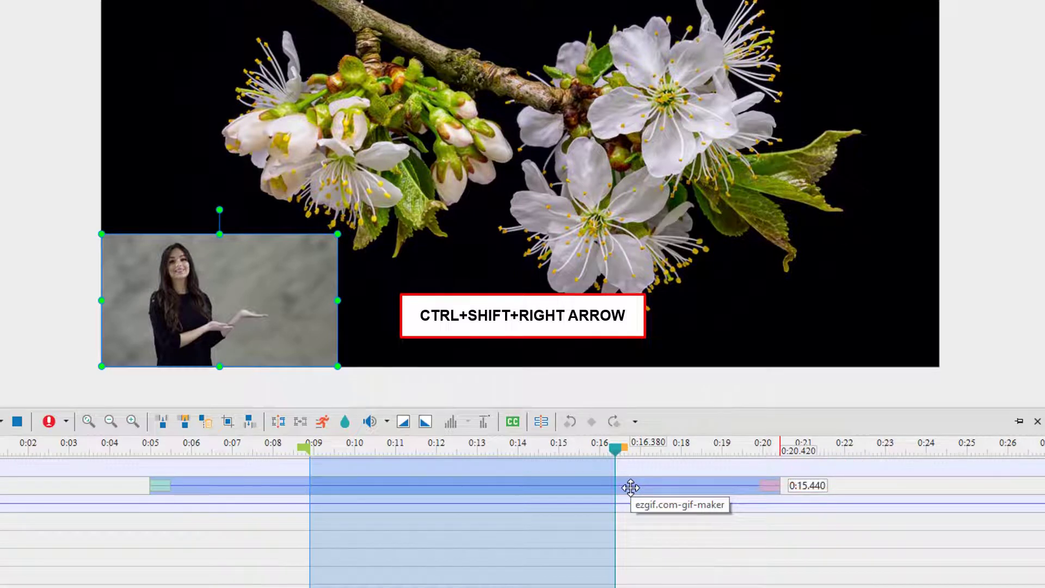
{"action": "key", "text": "ctrl+shift+Right"}
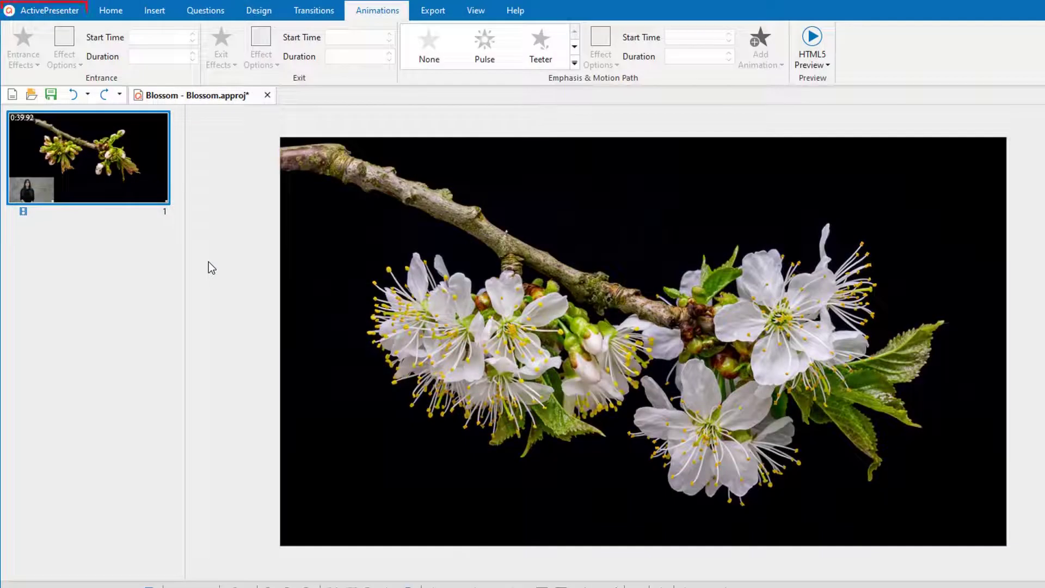
Open Preferences on the Hotkeys settings and expand the Timeline command group
{"action": "left_click", "coordinate": [74, 18]}
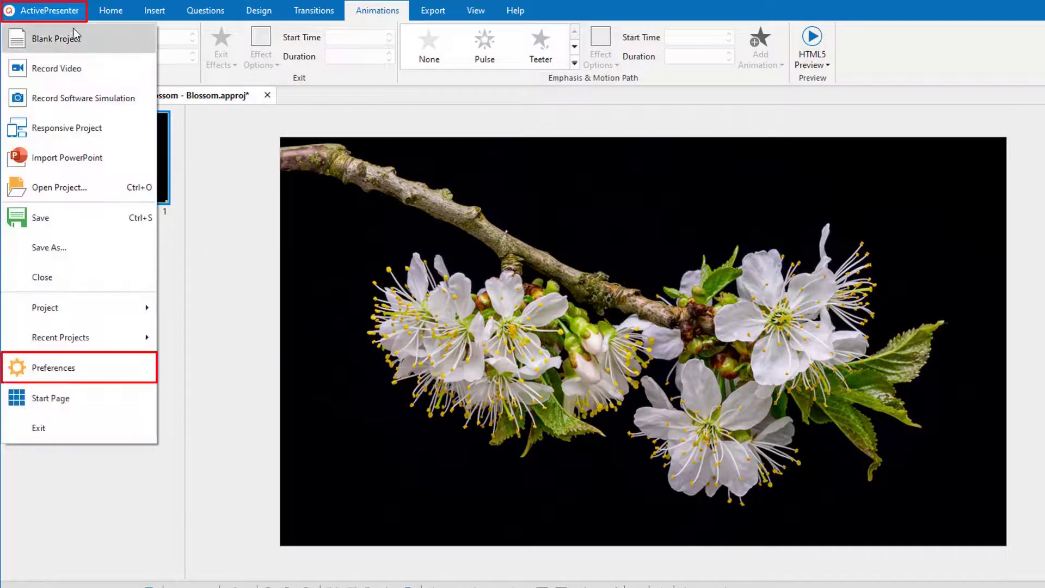
{"action": "left_click", "coordinate": [88, 368]}
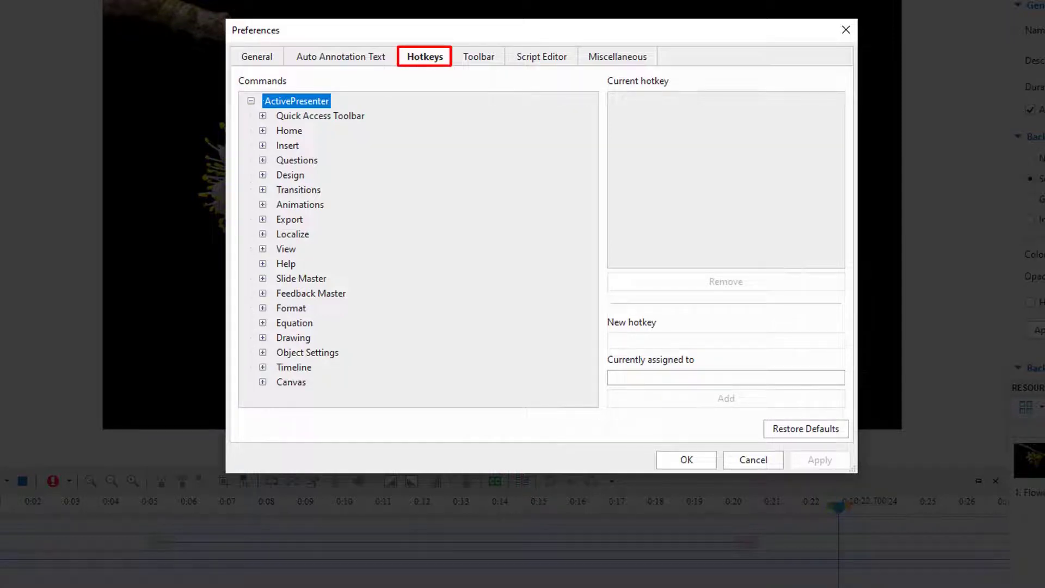
{"action": "left_click", "coordinate": [263, 368]}
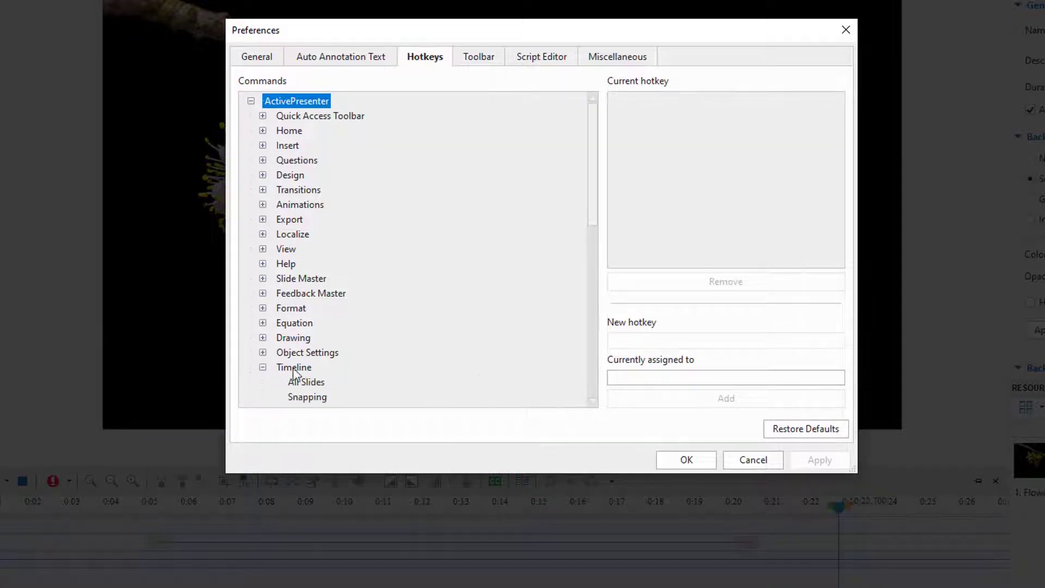
Check the shortcuts for Record Narration, Cut, Copy, Delete (Ctrl+Delete) and Crop (Shift+Delete)
{"action": "left_click_drag", "start_coordinate": [598, 200], "coordinate": [602, 310]}
{"action": "left_click", "coordinate": [289, 177]}
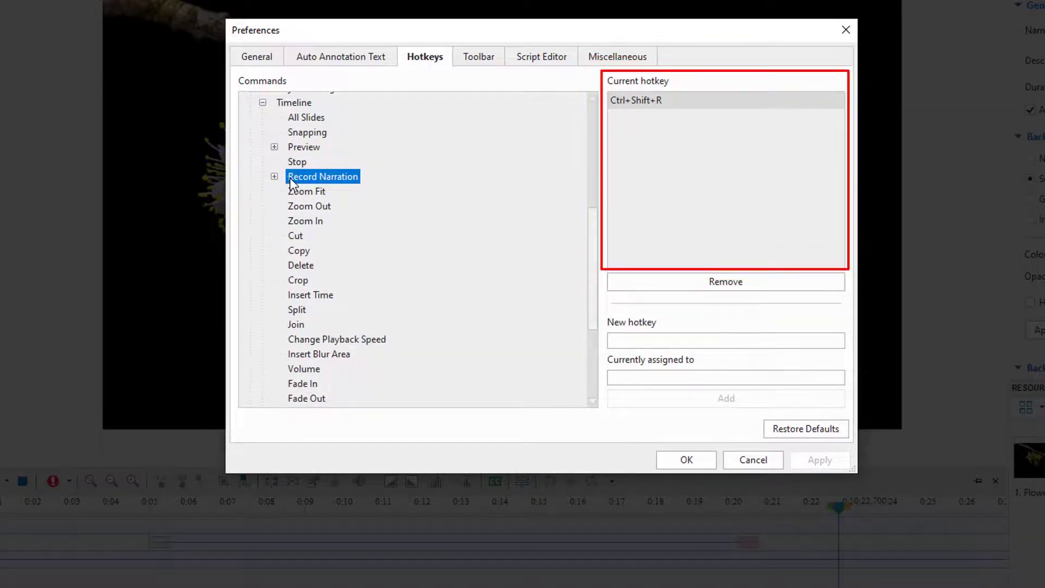
{"action": "left_click", "coordinate": [298, 238]}
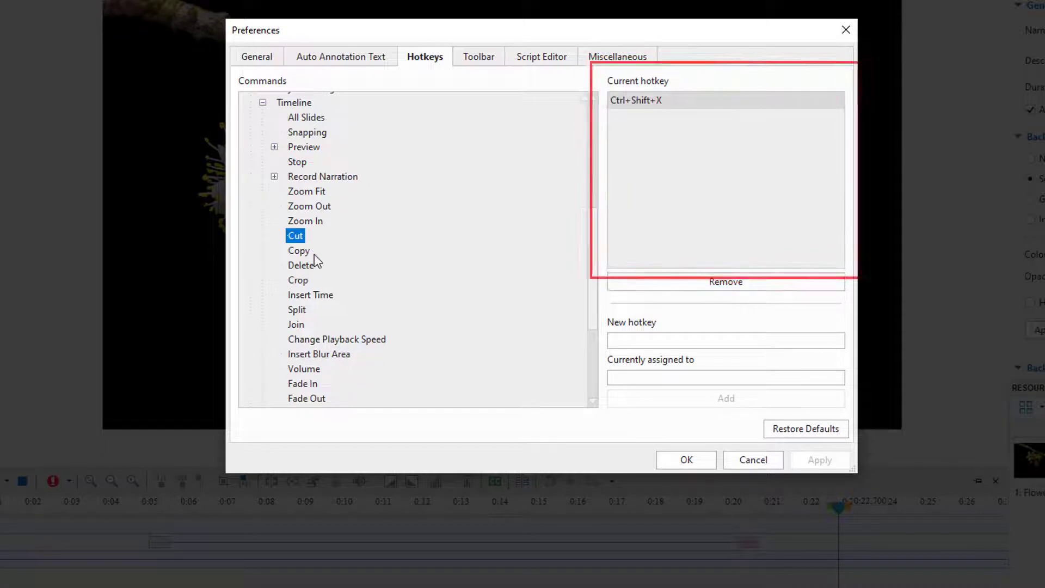
{"action": "left_click", "coordinate": [313, 253]}
{"action": "left_click", "coordinate": [315, 267]}
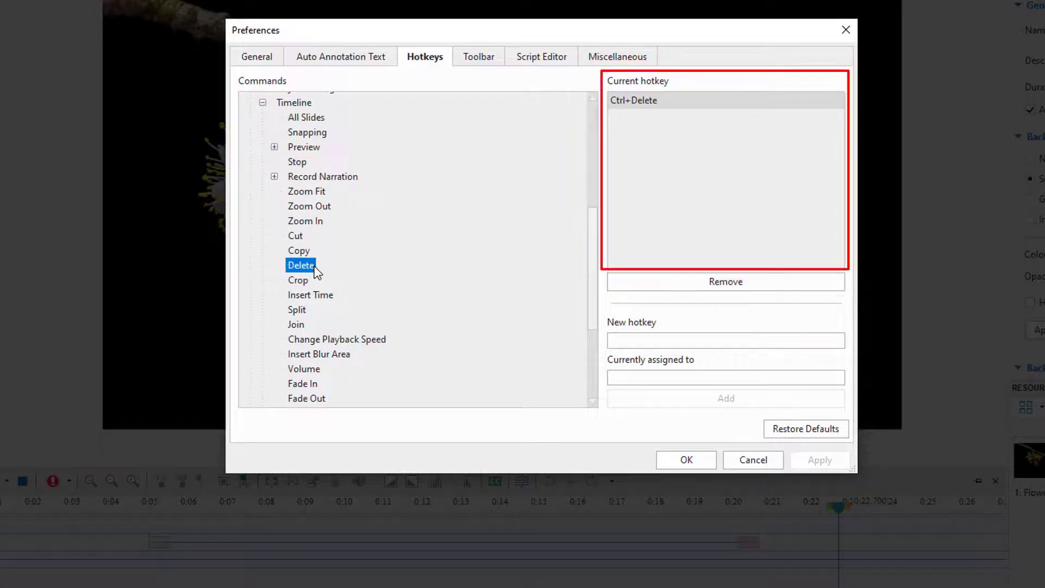
{"action": "left_click", "coordinate": [313, 280]}
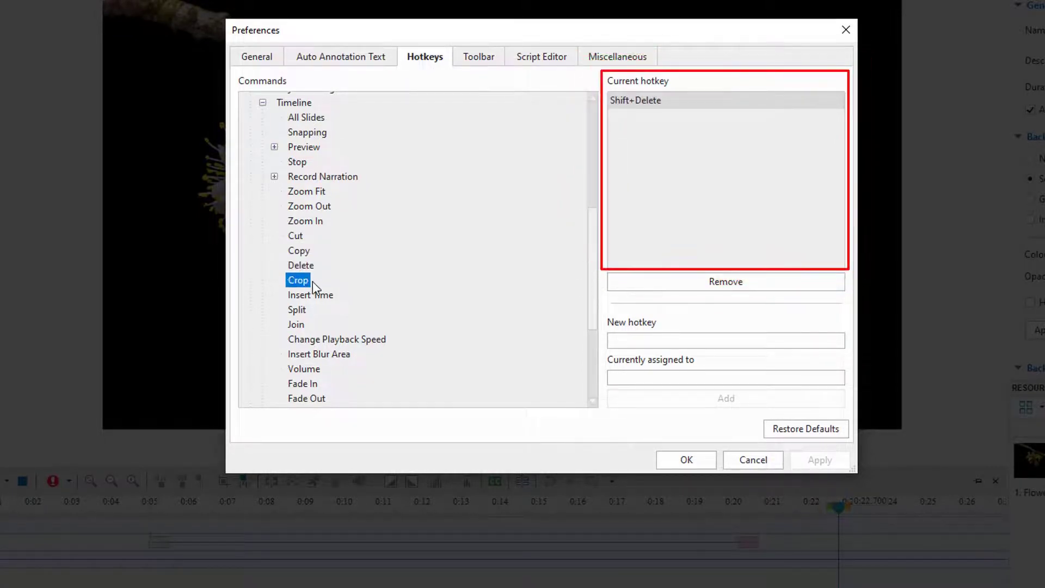